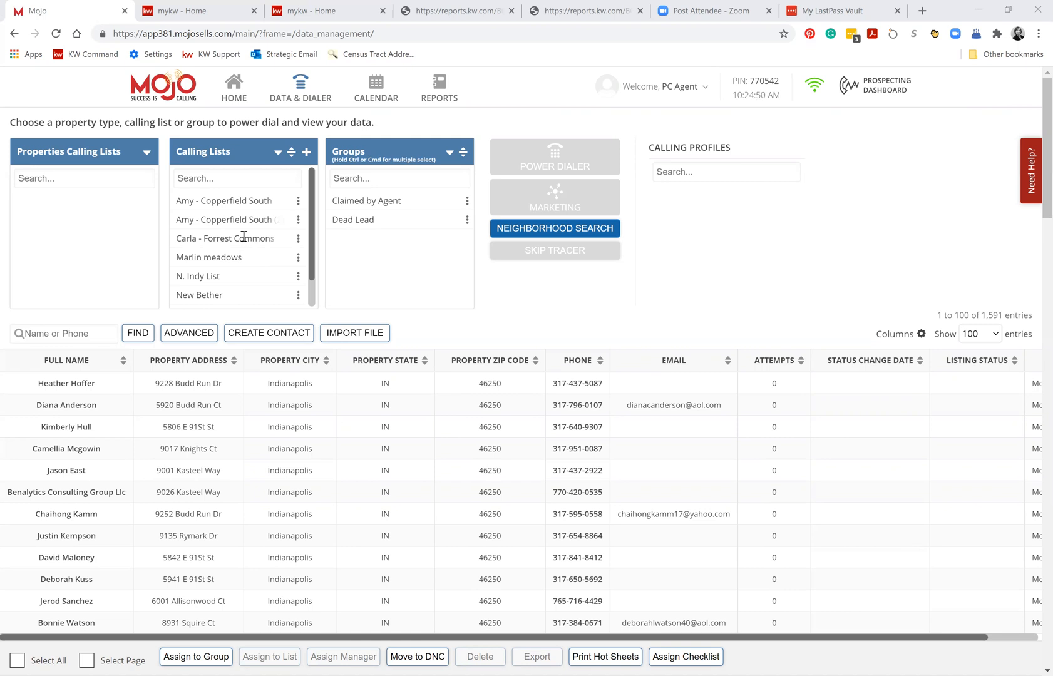
Open Neighborhood Search and enable freeform plotting for the area around East Edgewood Avenue and Camden Street.
{"action": "left_click", "coordinate": [559, 233]}
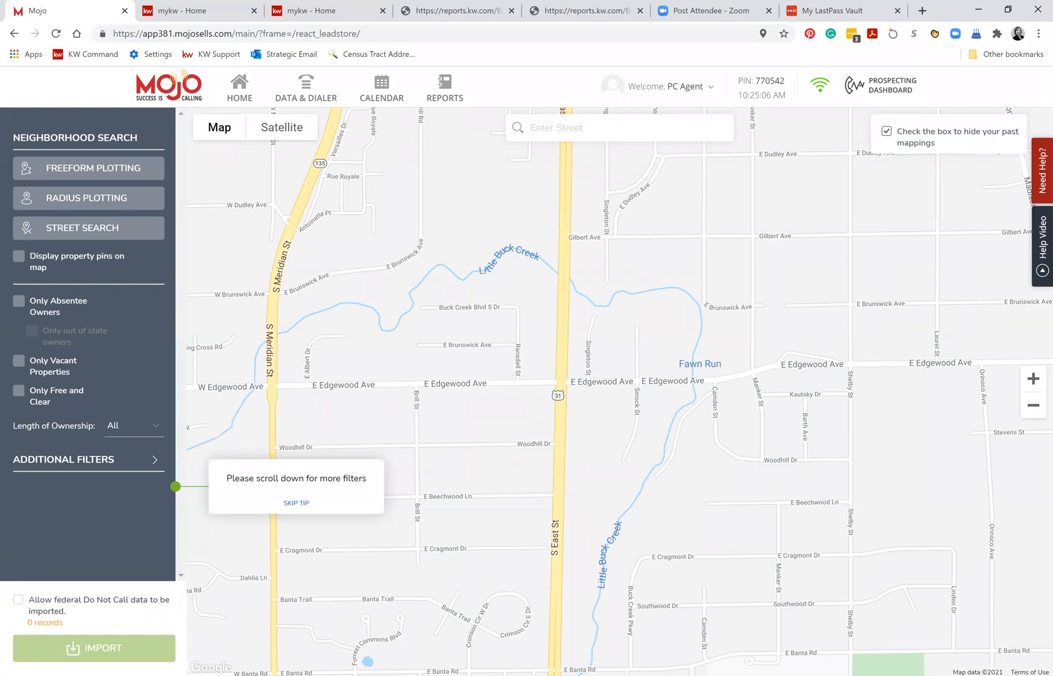
{"action": "left_click", "coordinate": [1033, 378]}
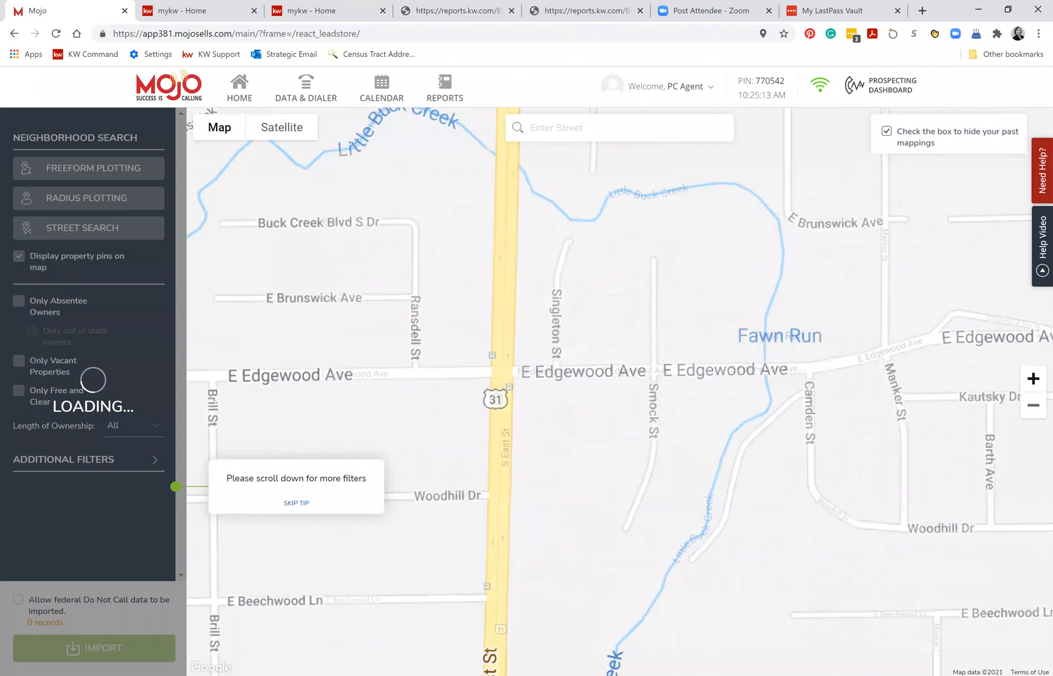
{"action": "left_click", "coordinate": [1032, 379]}
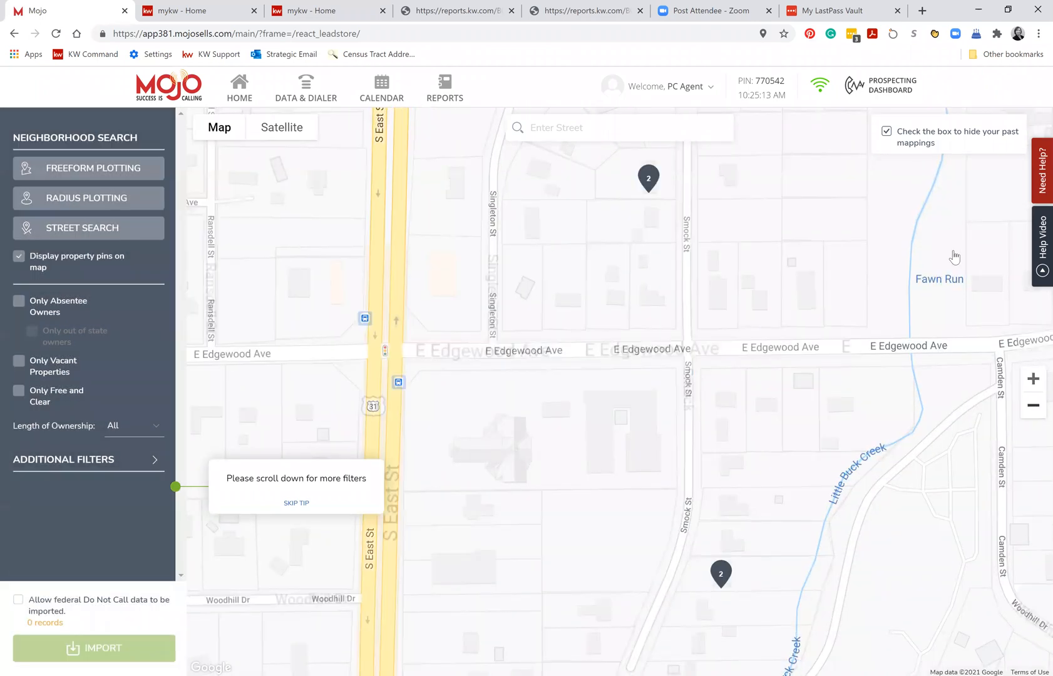
{"action": "scroll", "coordinate": [954, 257], "scroll_direction": "down", "scroll_amount": 1}
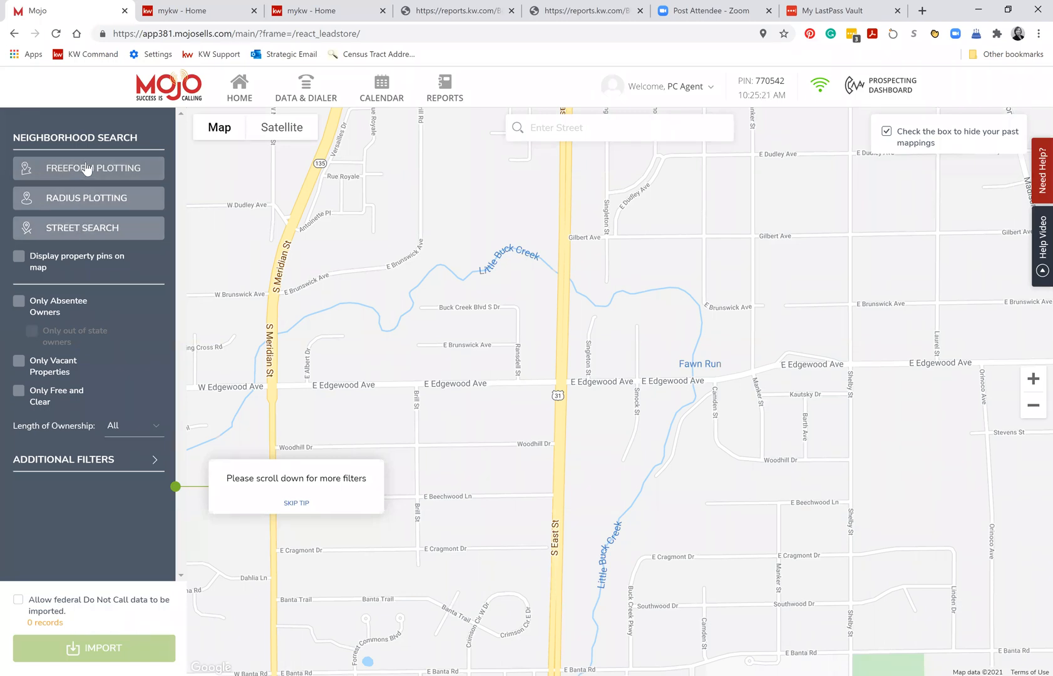
{"action": "left_click", "coordinate": [102, 177]}
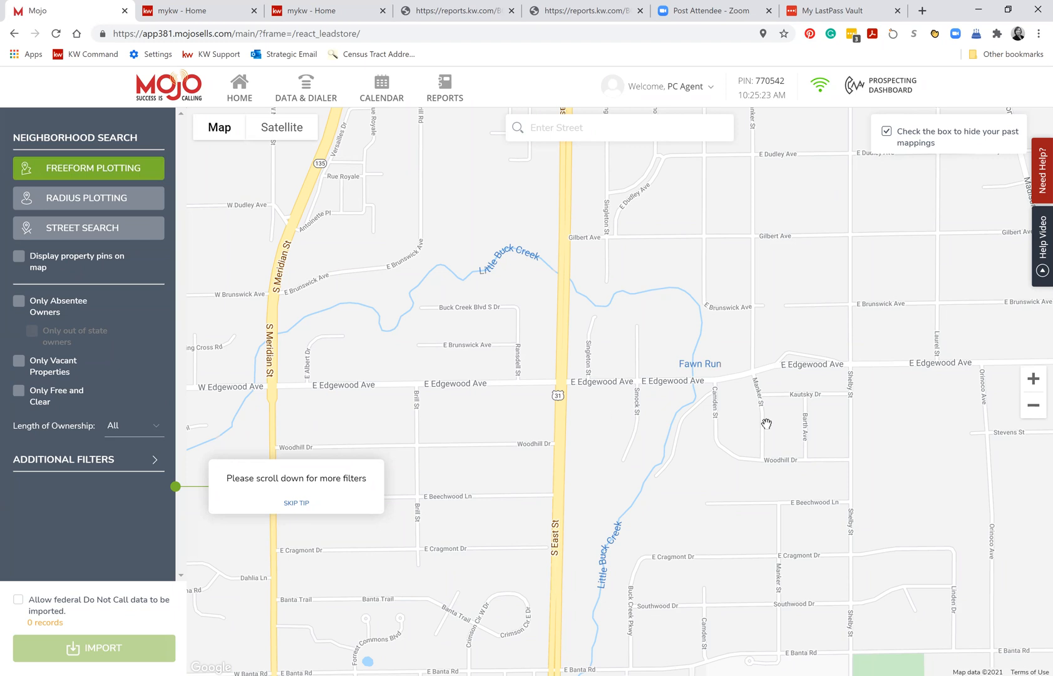
{"action": "left_click", "coordinate": [1033, 378]}
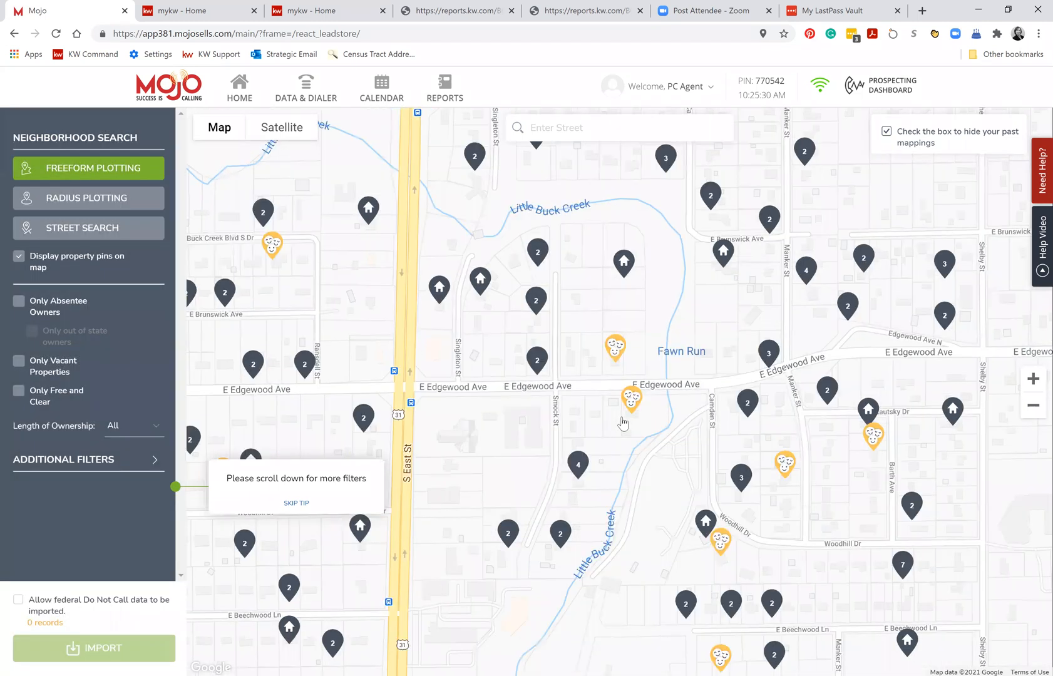
{"action": "left_click_drag", "start_coordinate": [622, 424], "coordinate": [535, 413]}
{"action": "left_click_drag", "start_coordinate": [632, 457], "coordinate": [539, 407]}
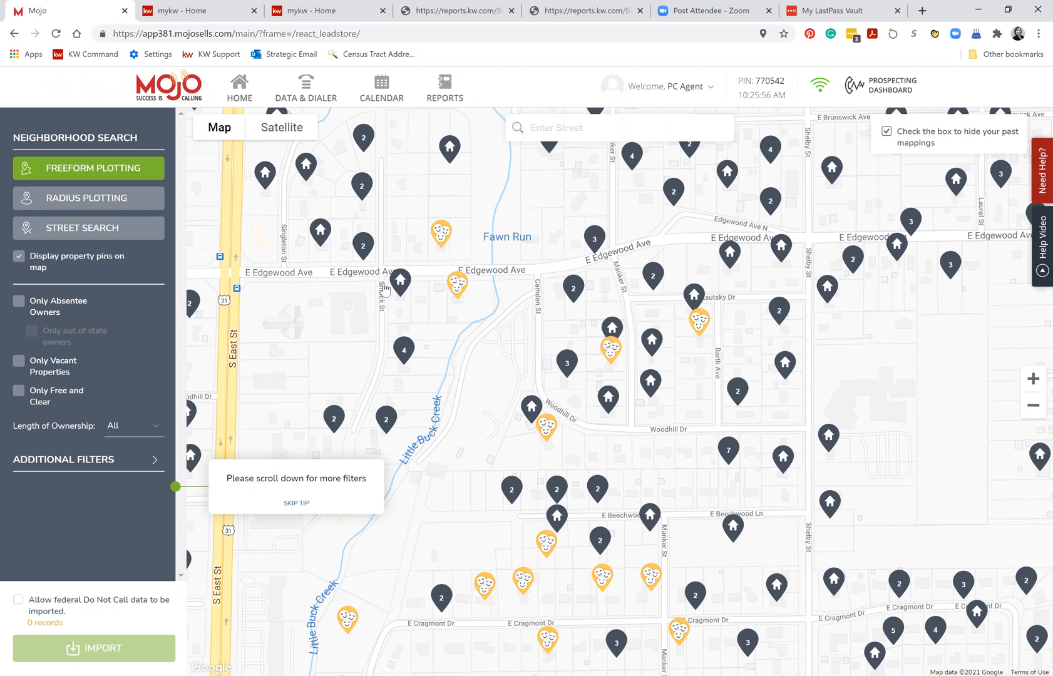
{"action": "left_click", "coordinate": [537, 272]}
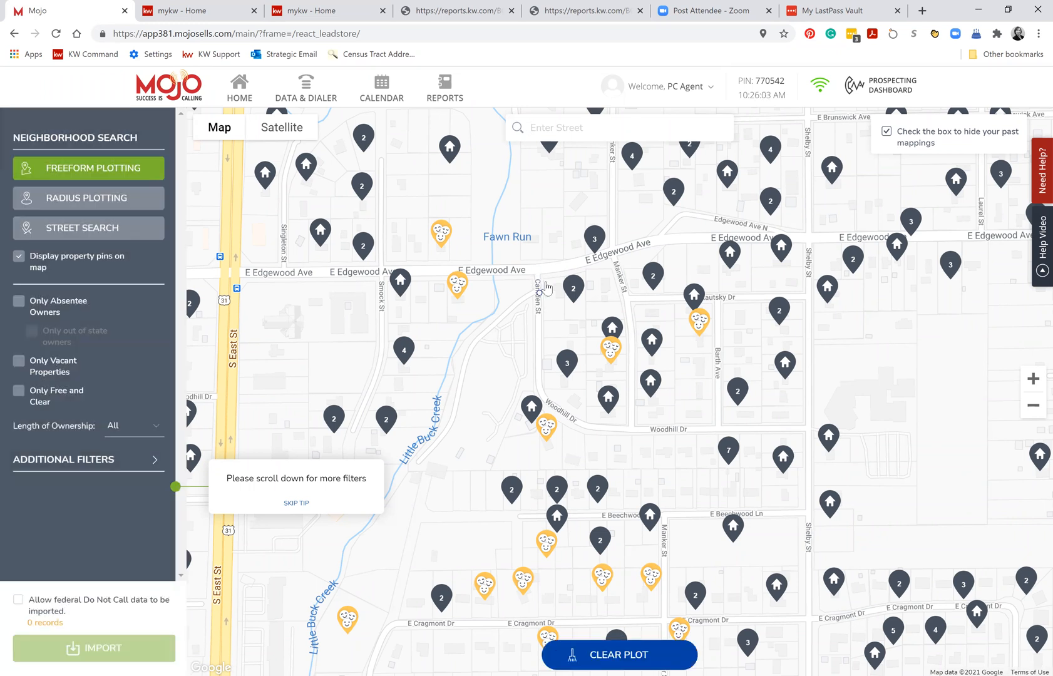
{"action": "left_click", "coordinate": [538, 267]}
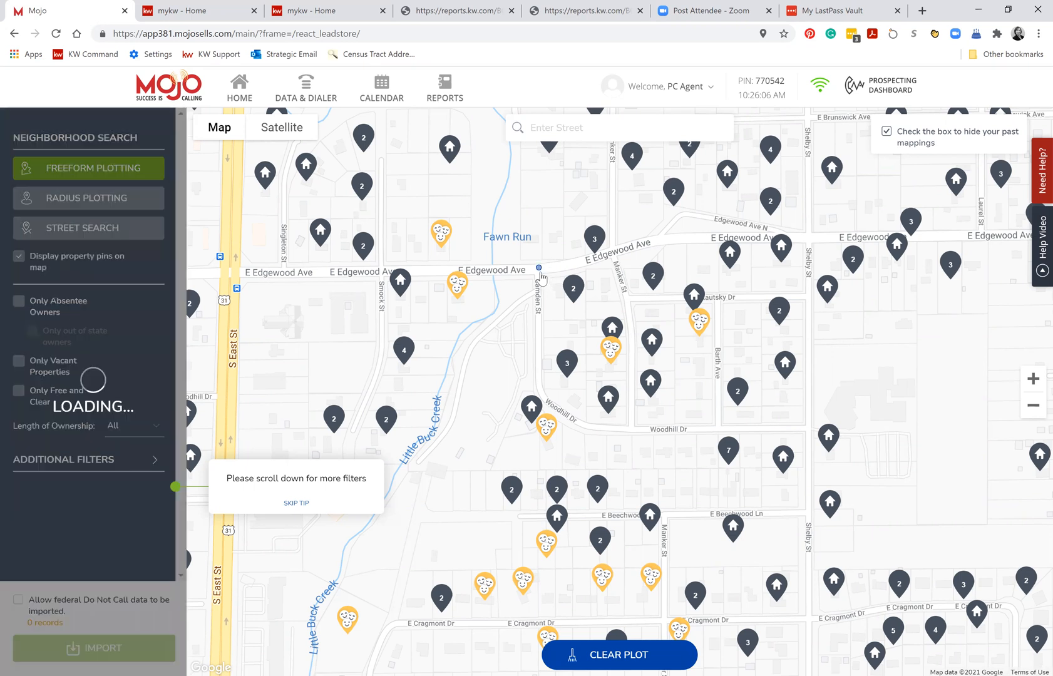
{"action": "left_click", "coordinate": [538, 409]}
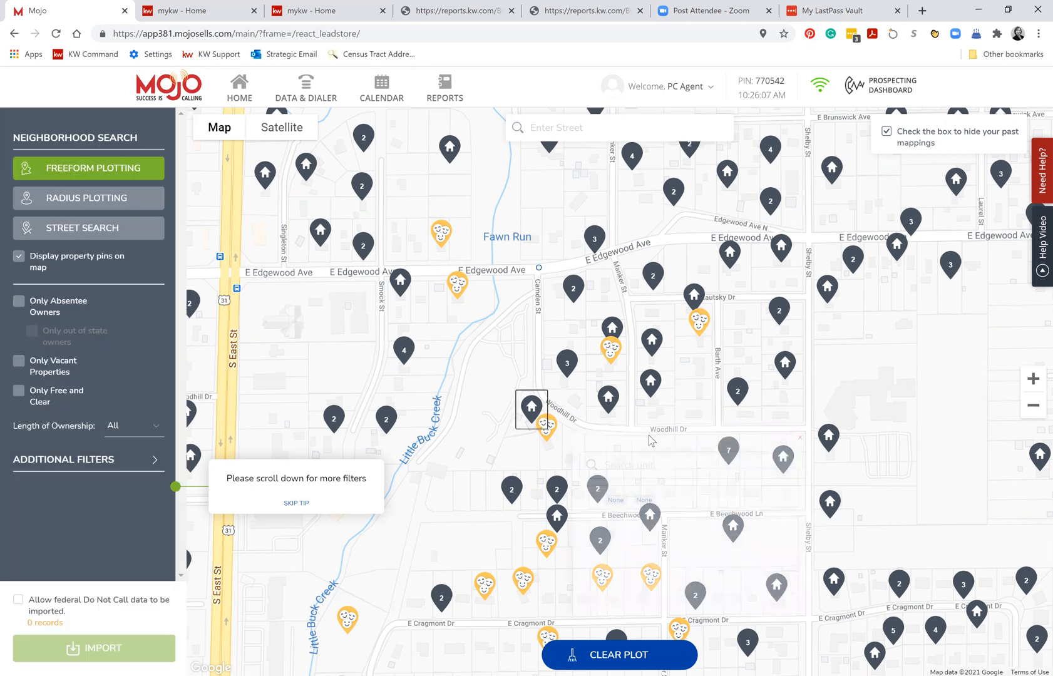
{"action": "left_click", "coordinate": [538, 267]}
{"action": "left_click", "coordinate": [540, 269]}
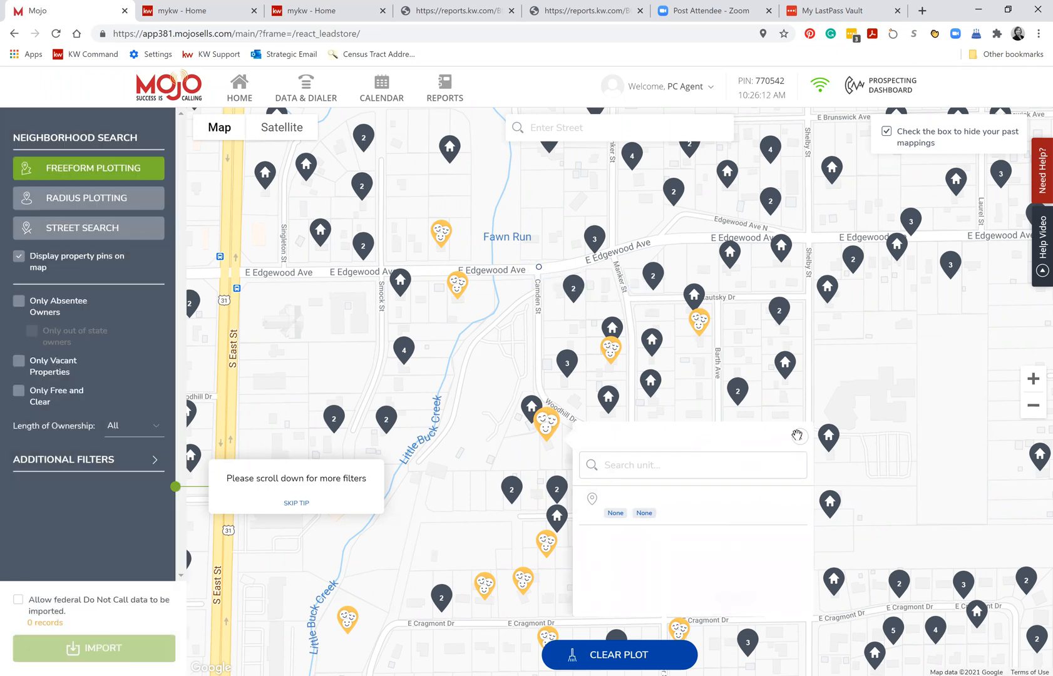
{"action": "left_click", "coordinate": [799, 436]}
{"action": "left_click", "coordinate": [539, 268]}
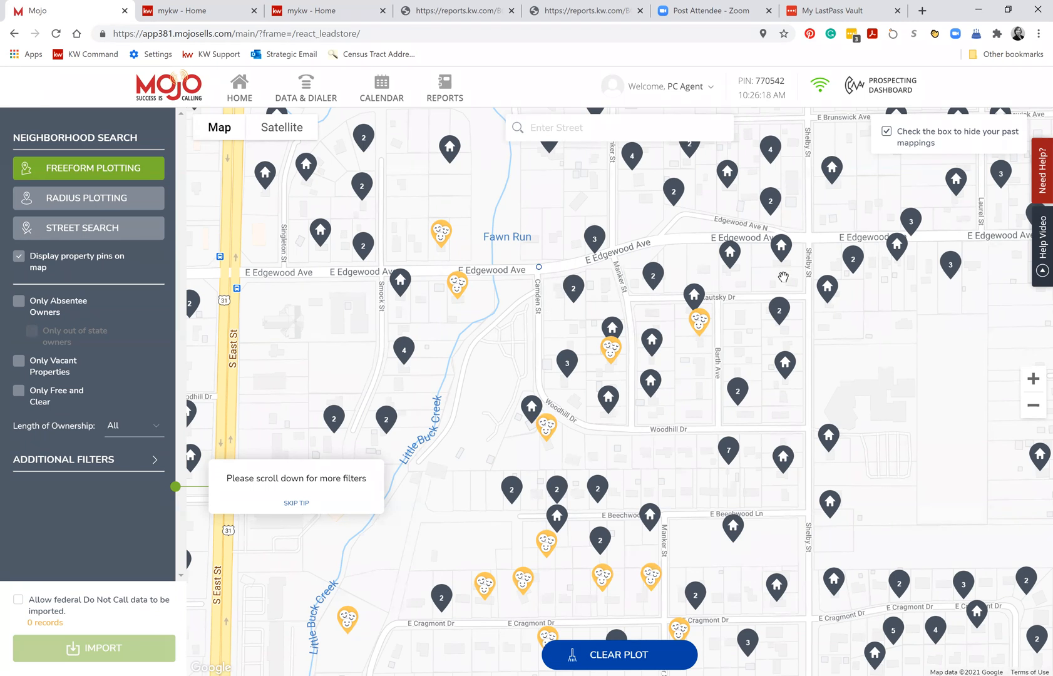
{"action": "left_click", "coordinate": [94, 169]}
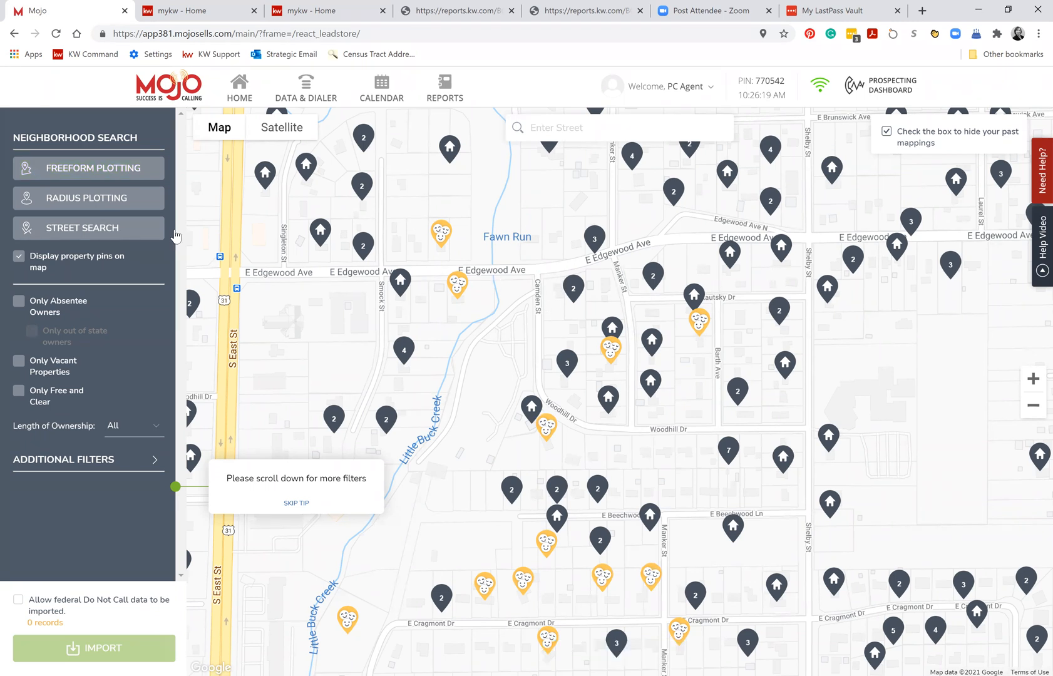
Plot a freeform area between East Edgewood Avenue, Camden Street, Woodhill Drive and Shelby Street, extending its side edges outward.
{"action": "left_click", "coordinate": [91, 175]}
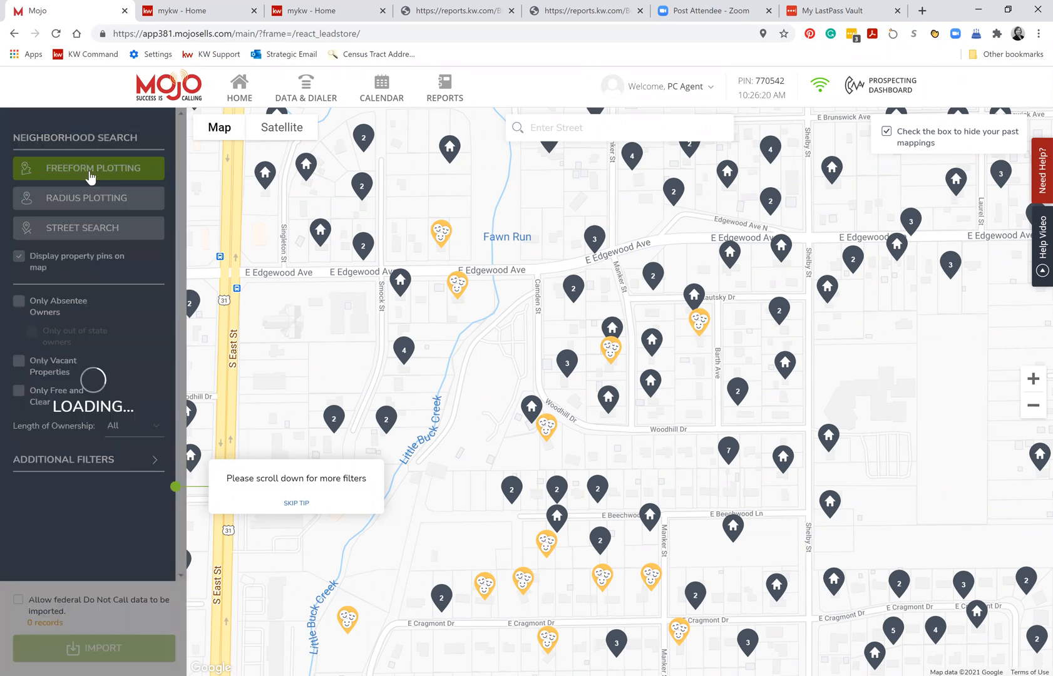
{"action": "left_click", "coordinate": [551, 274]}
{"action": "left_click", "coordinate": [780, 274]}
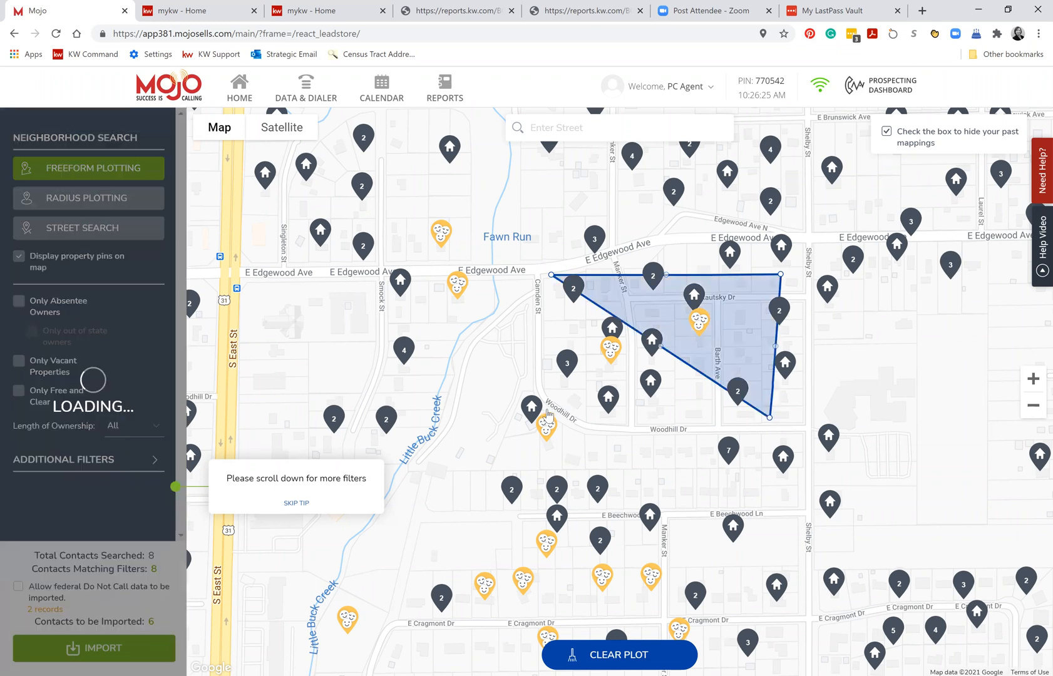
{"action": "left_click", "coordinate": [543, 409]}
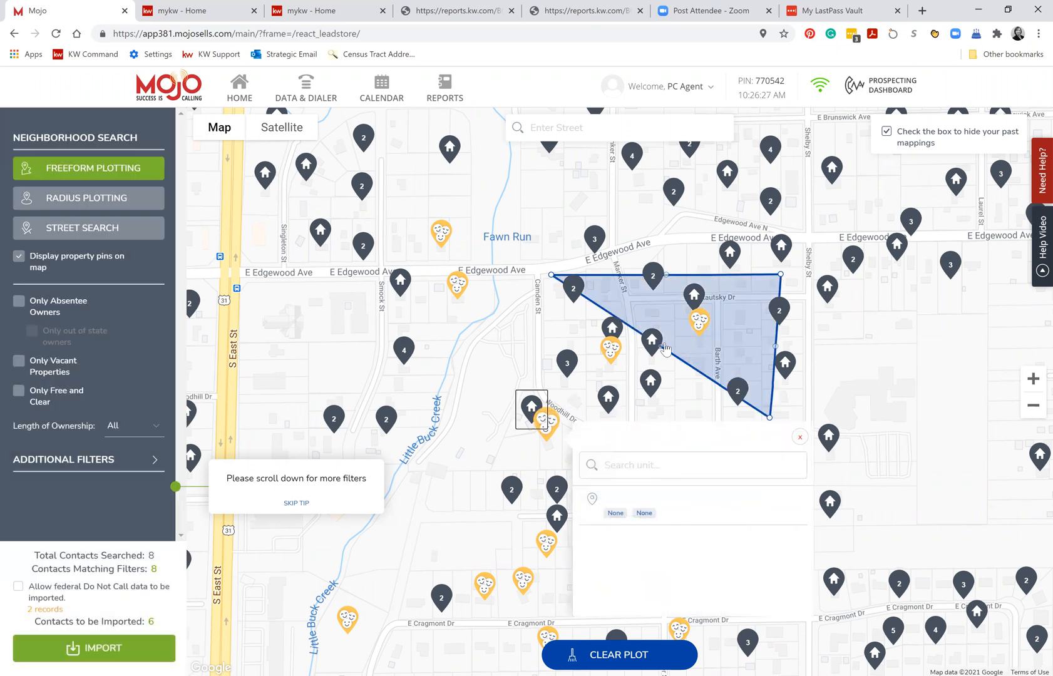
{"action": "left_click_drag", "start_coordinate": [661, 347], "coordinate": [533, 419]}
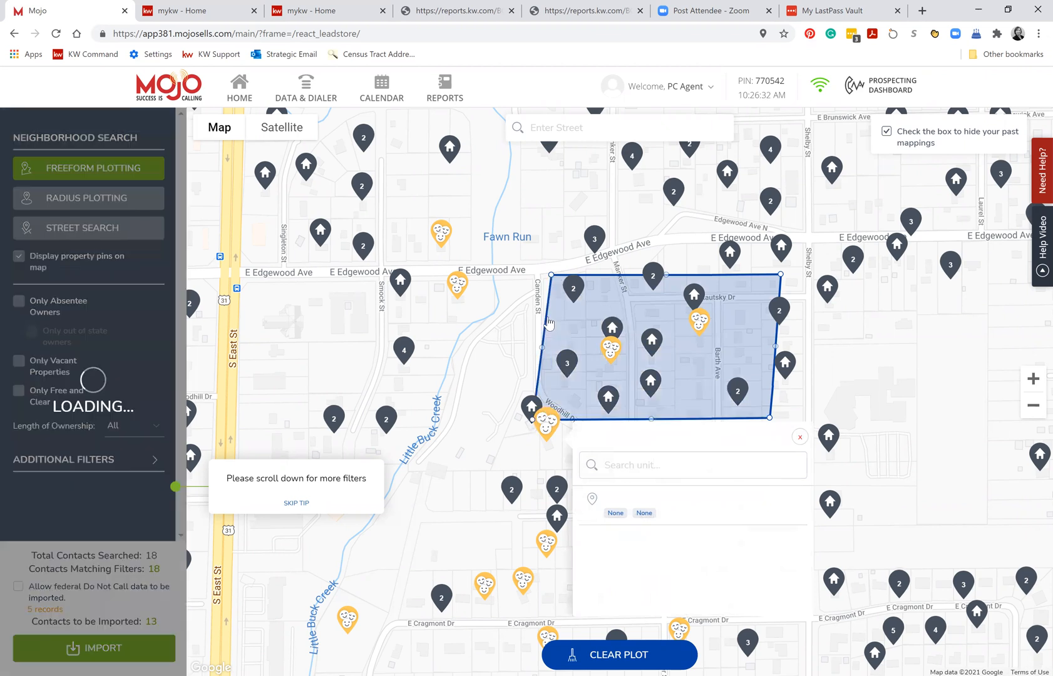
{"action": "left_click_drag", "start_coordinate": [524, 348], "coordinate": [524, 346]}
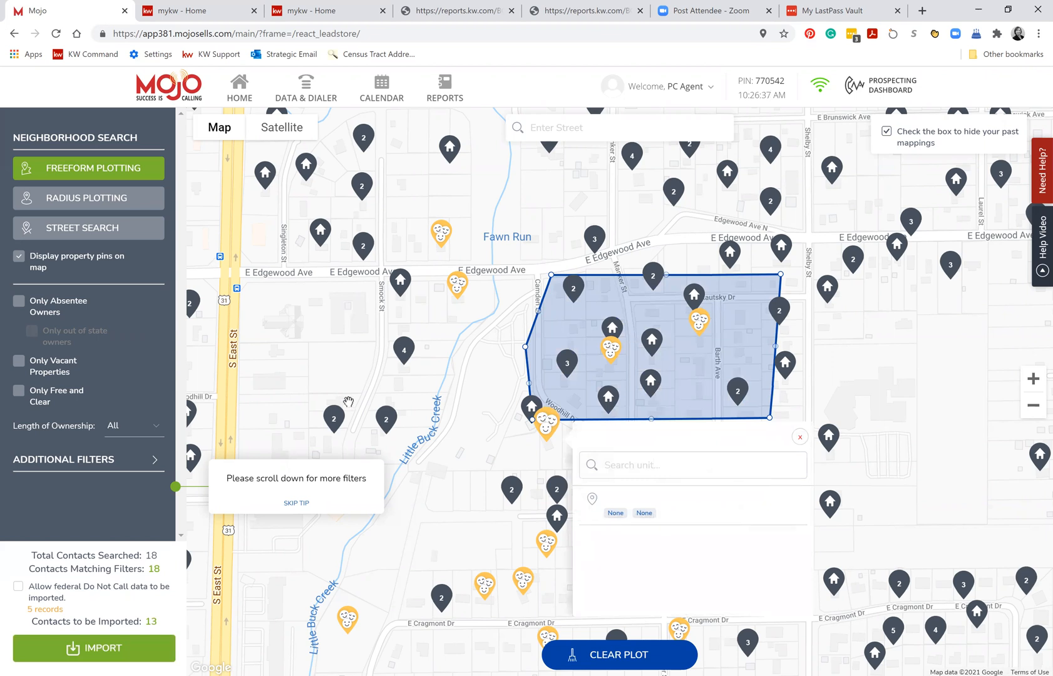
{"action": "left_click_drag", "start_coordinate": [775, 346], "coordinate": [811, 348]}
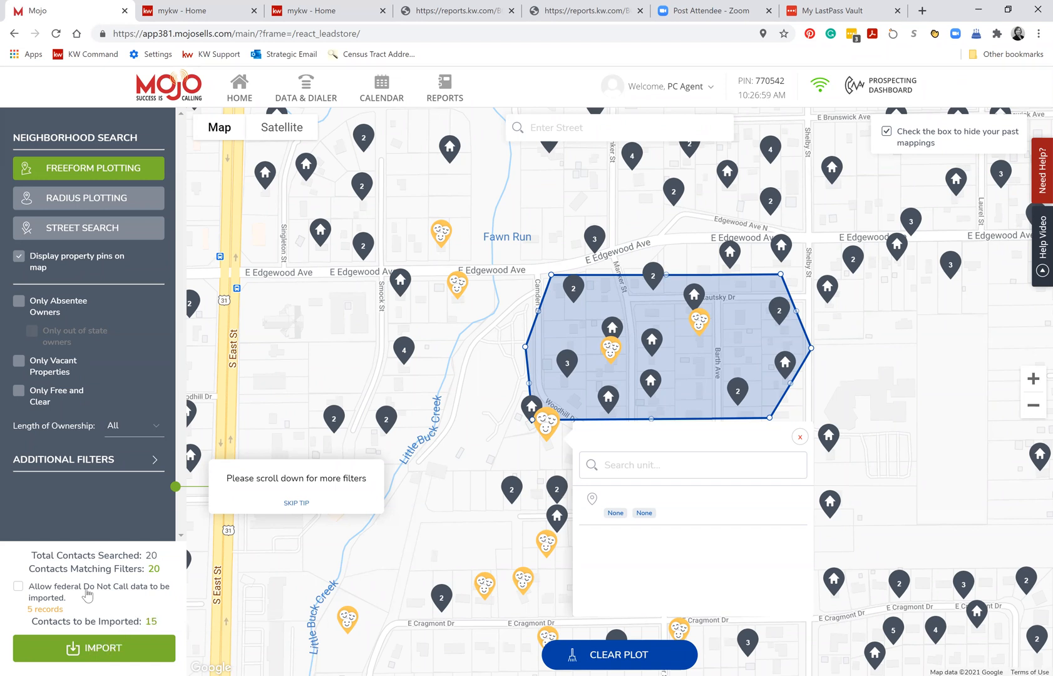
Import the plotted contacts into a new list named with the agent's first name plus "- 2.27 call list", and open the imported data.
{"action": "left_click", "coordinate": [76, 651]}
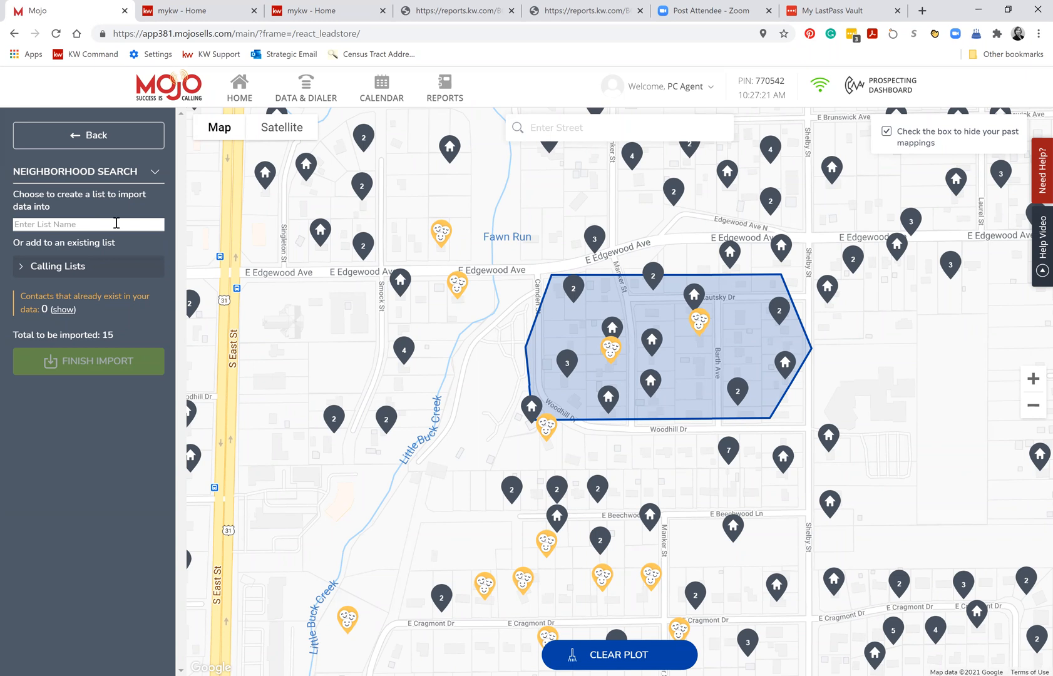
{"action": "type", "text": "Carla"}
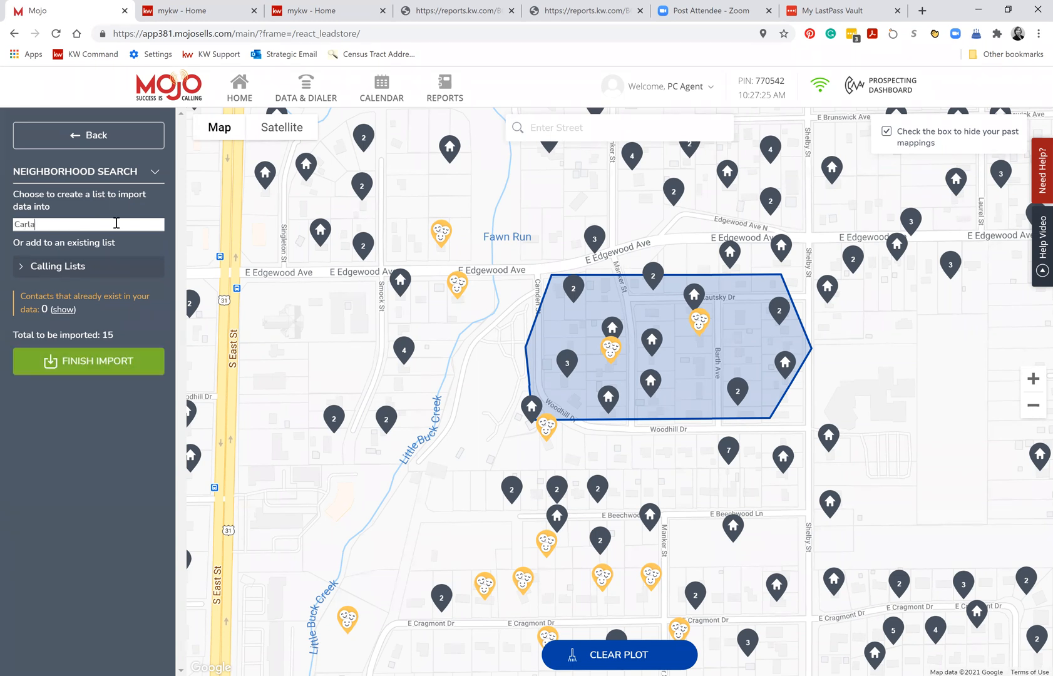
{"action": "type", "text": " - 2.27 call list"}
{"action": "left_click", "coordinate": [143, 356]}
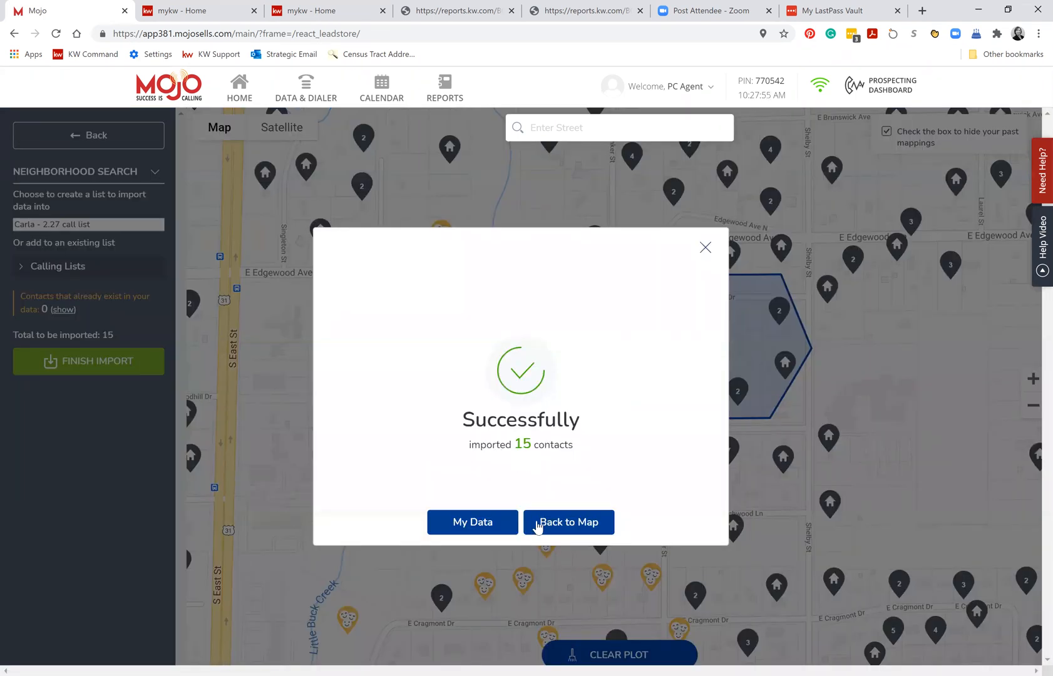
{"action": "left_click", "coordinate": [443, 533]}
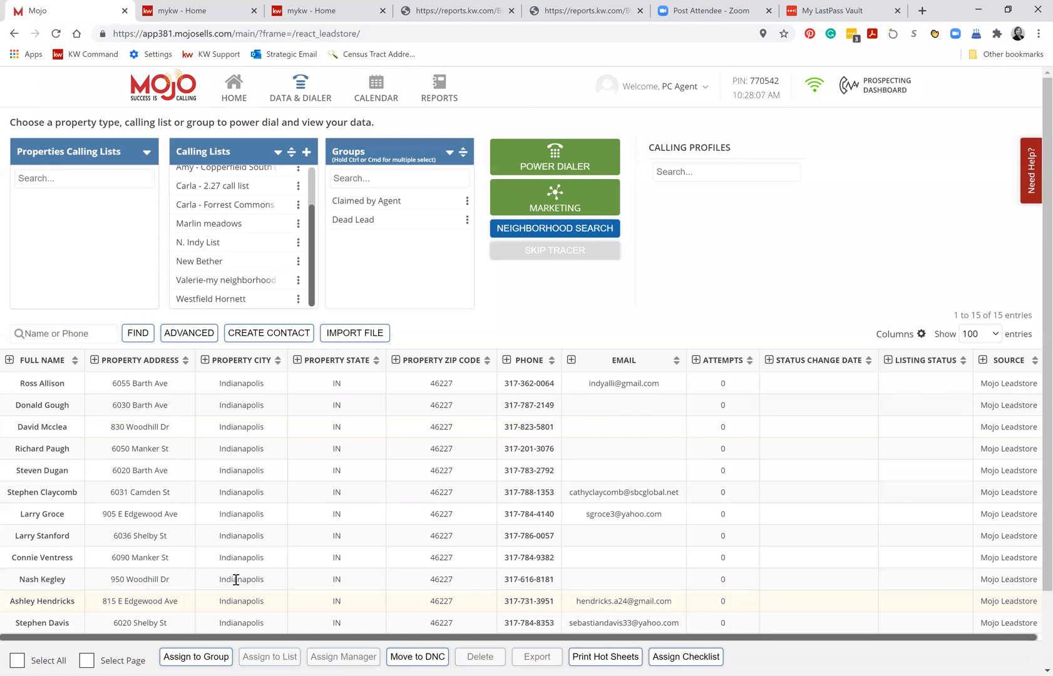
Select all contacts on the page of the imported list for printing hot sheets.
{"action": "left_click", "coordinate": [600, 658]}
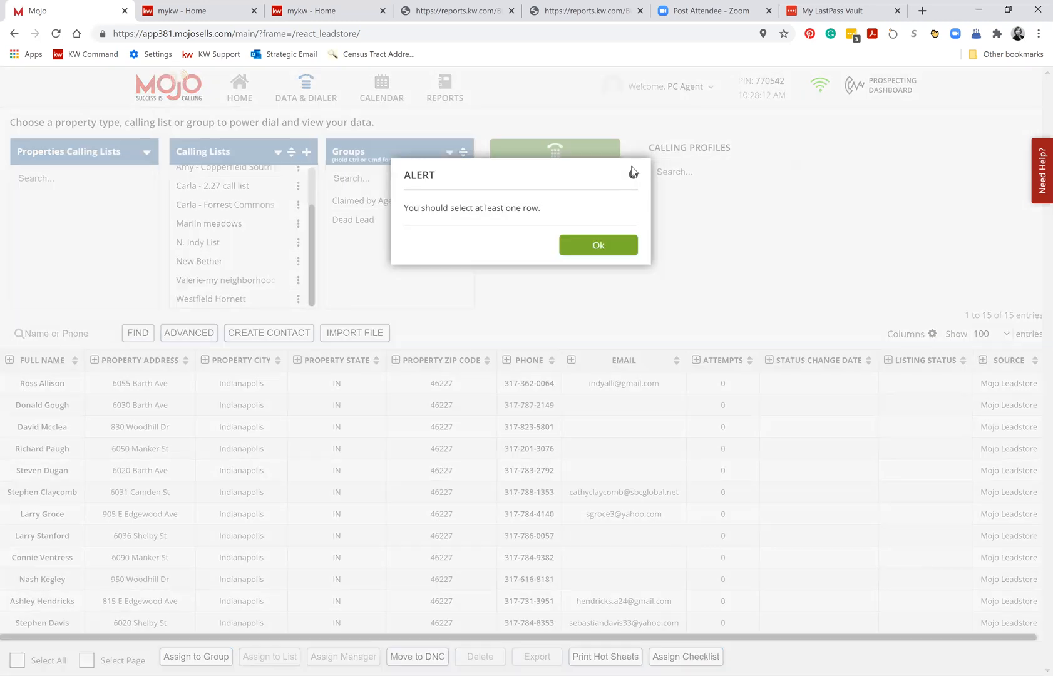
{"action": "left_click", "coordinate": [20, 383]}
{"action": "left_click", "coordinate": [36, 376]}
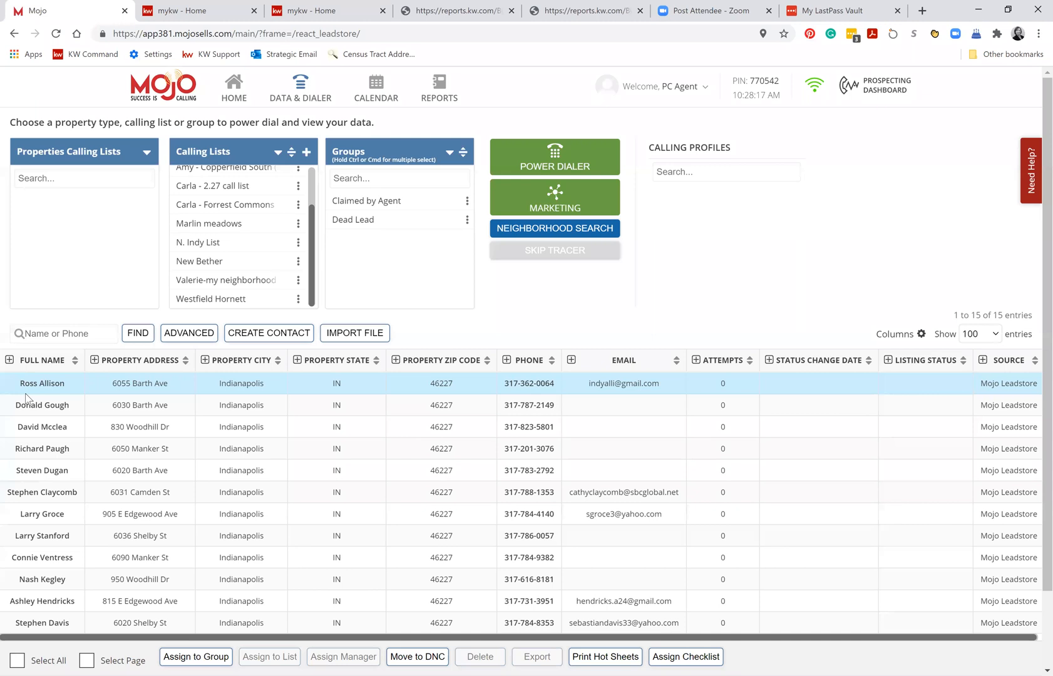
{"action": "left_click", "coordinate": [41, 492], "text": "shift"}
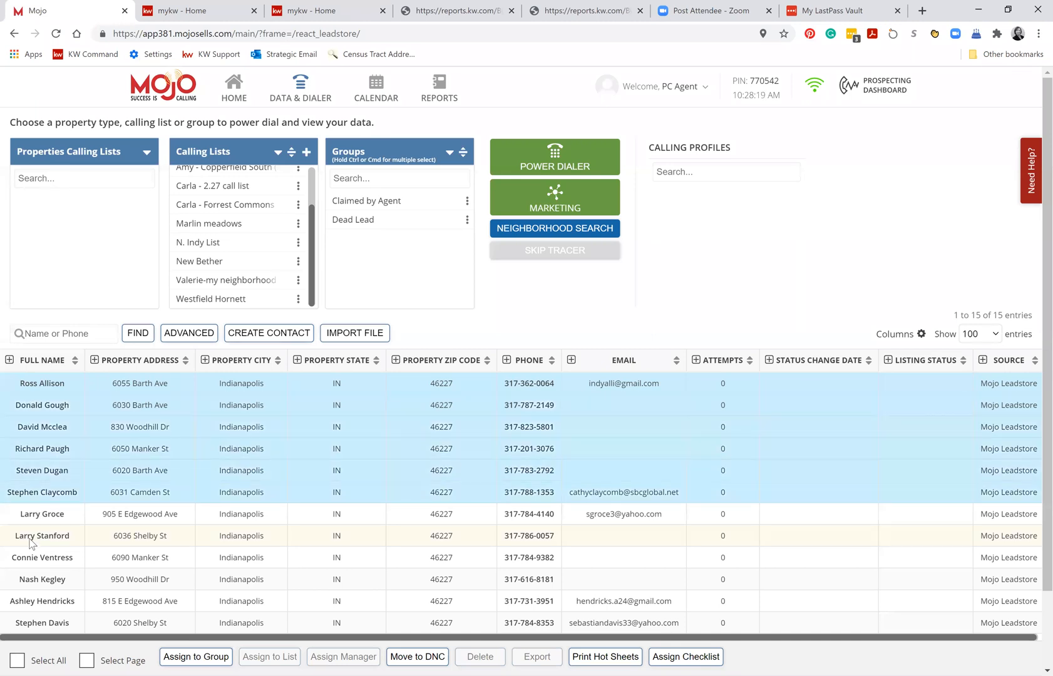
{"action": "left_click", "coordinate": [37, 581], "text": "shift"}
{"action": "left_click", "coordinate": [95, 602], "text": "shift"}
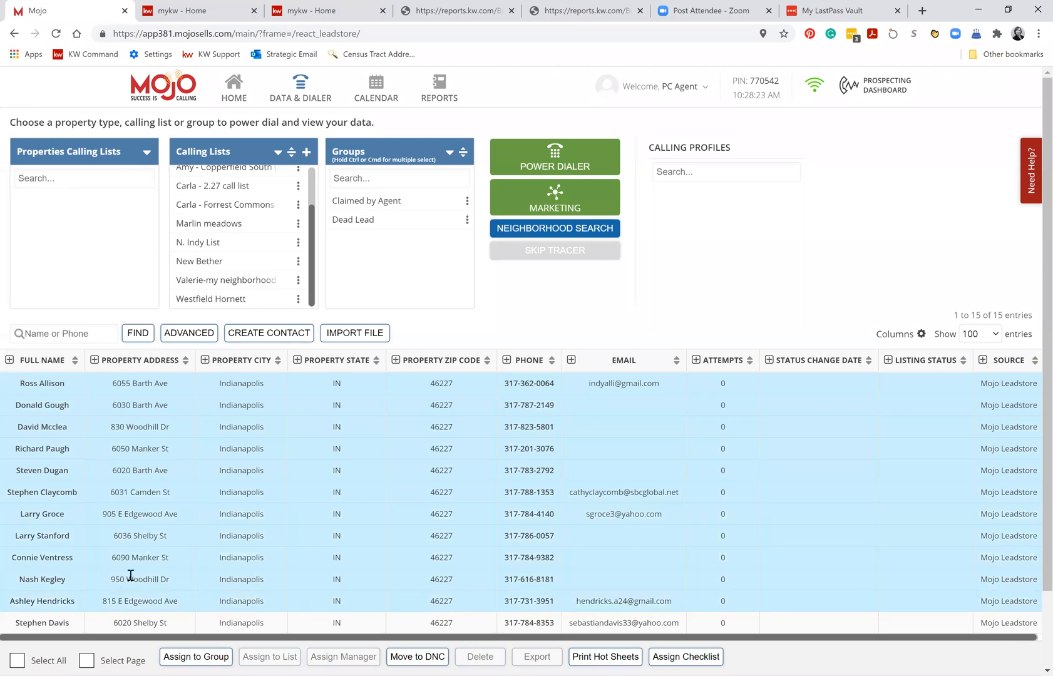
{"action": "scroll", "coordinate": [20, 617], "scroll_direction": "down", "scroll_amount": 2}
{"action": "left_click", "coordinate": [24, 599], "text": "shift"}
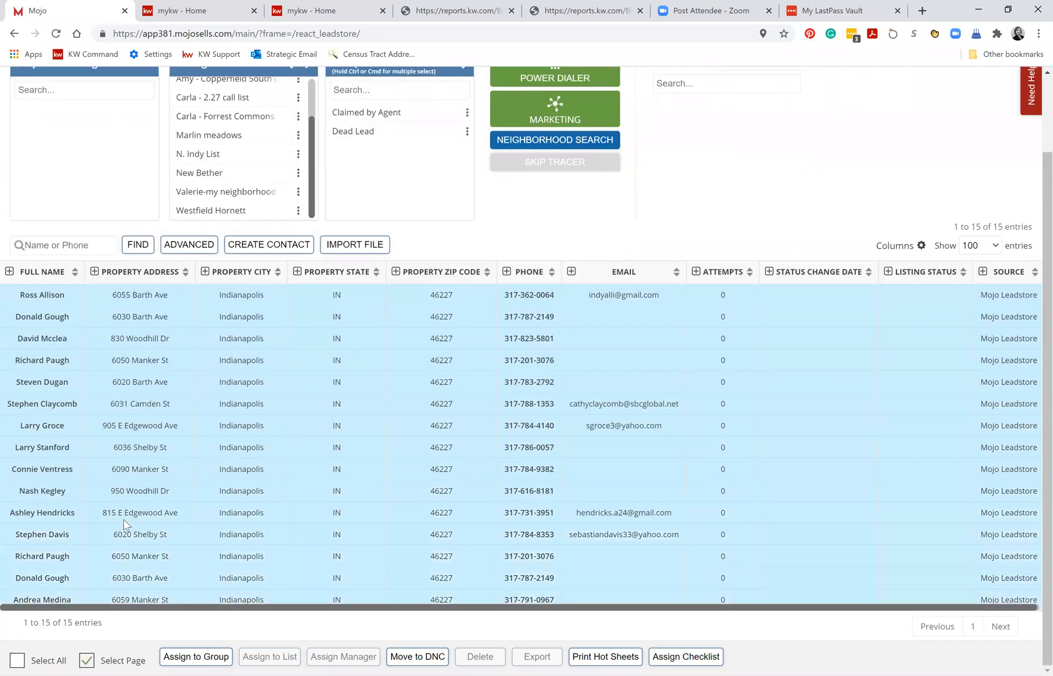
Print hot sheets for the selected contacts with the email field changed to the agent's email address, and look through the generated sheets.
{"action": "left_click", "coordinate": [588, 656]}
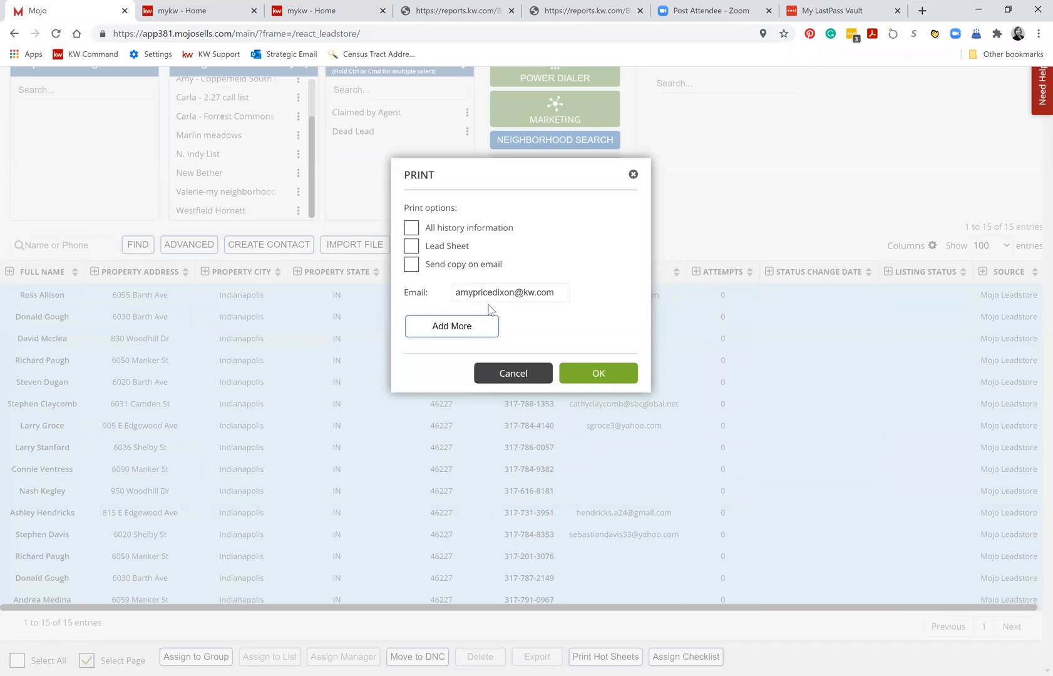
{"action": "left_click_drag", "start_coordinate": [564, 292], "coordinate": [492, 292]}
{"action": "left_click_drag", "start_coordinate": [309, 306], "coordinate": [306, 305]}
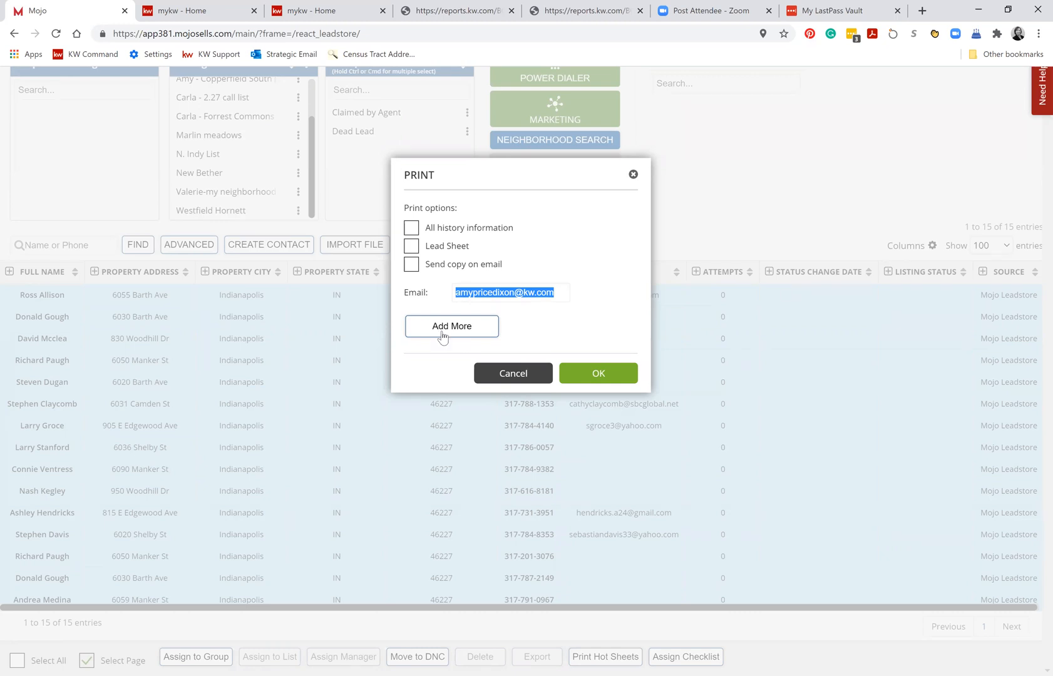
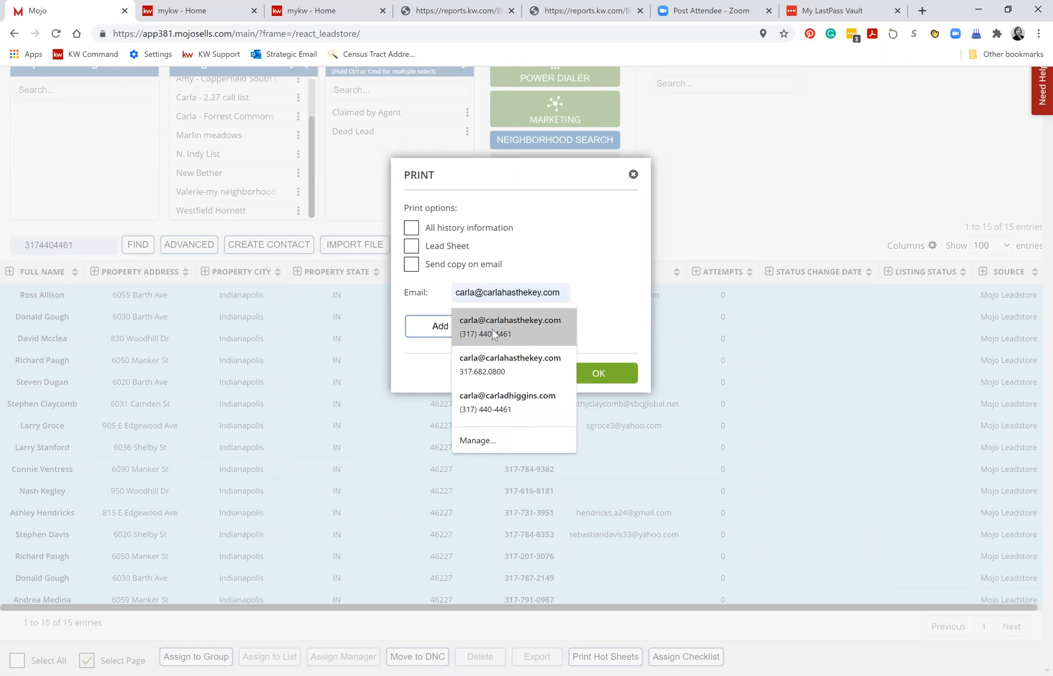
{"action": "left_click", "coordinate": [492, 330]}
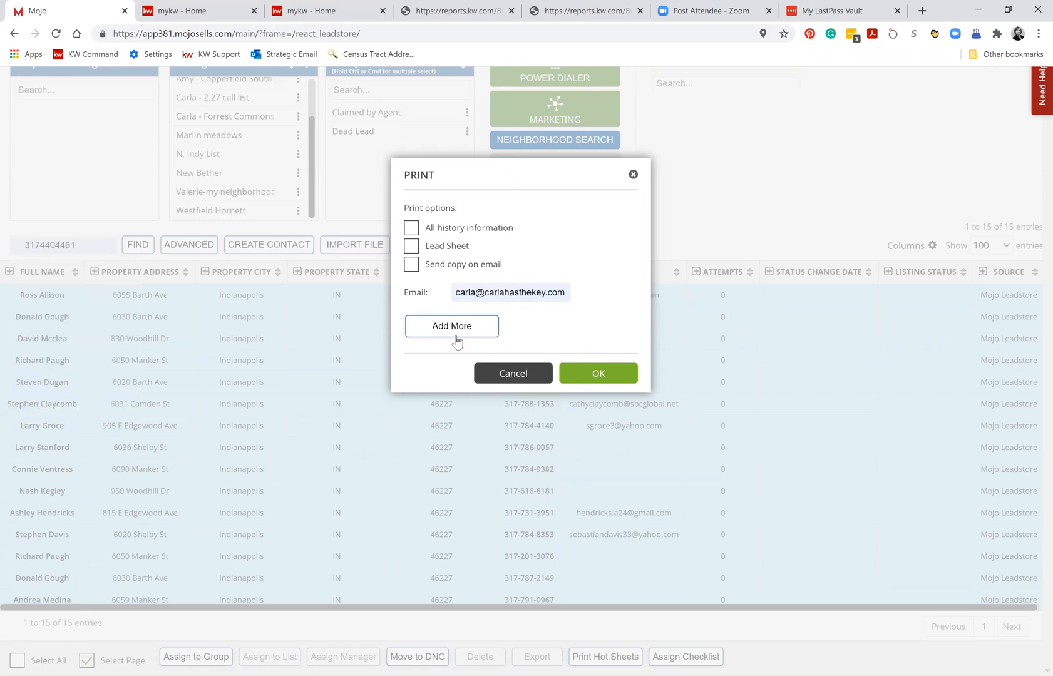
{"action": "left_click", "coordinate": [597, 374]}
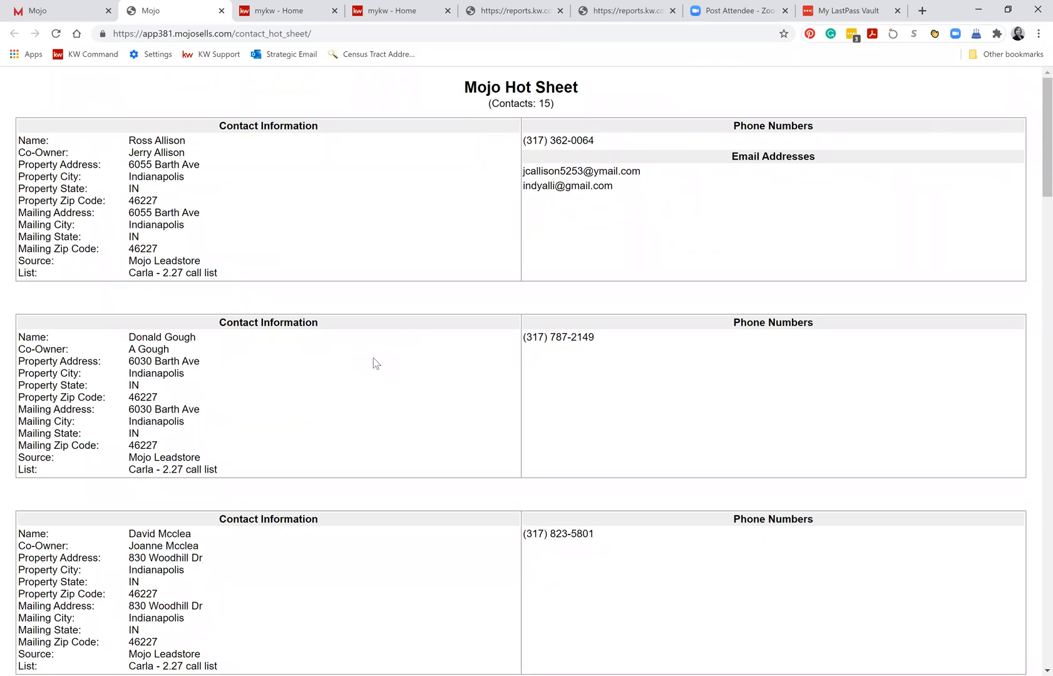
{"action": "scroll", "coordinate": [375, 362], "scroll_direction": "down", "scroll_amount": 20}
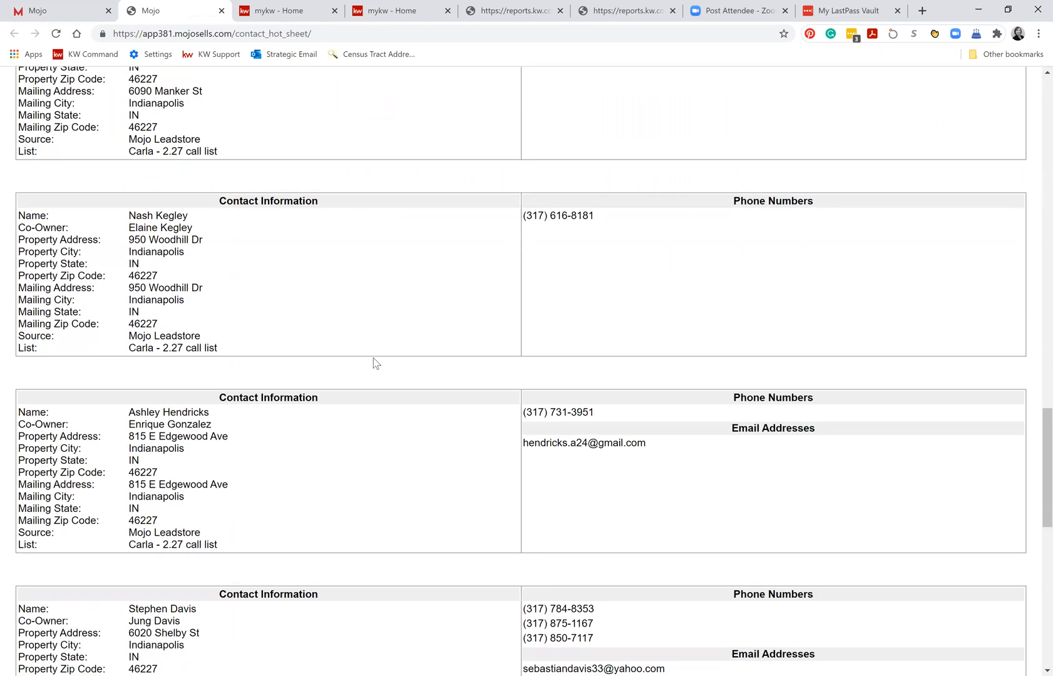
{"action": "scroll", "coordinate": [375, 363], "scroll_direction": "down", "scroll_amount": 11}
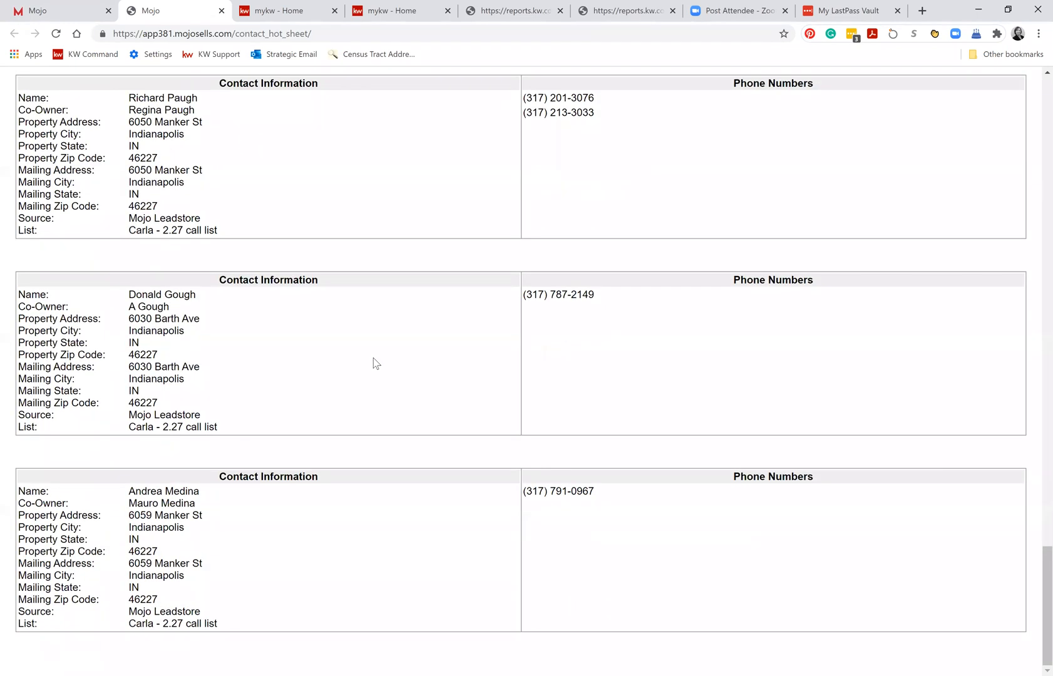
Look through the generated hot sheets to examine each contact's addresses, phone numbers and email addresses.
{"action": "scroll", "coordinate": [376, 363], "scroll_direction": "up", "scroll_amount": 10}
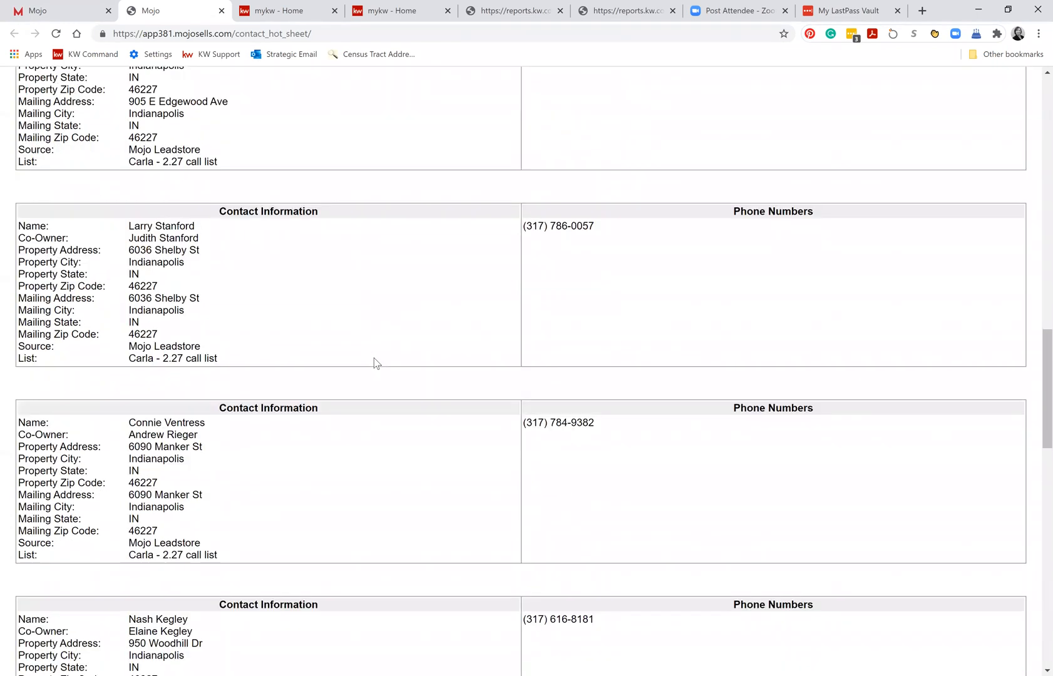
{"action": "scroll", "coordinate": [376, 363], "scroll_direction": "up", "scroll_amount": 20}
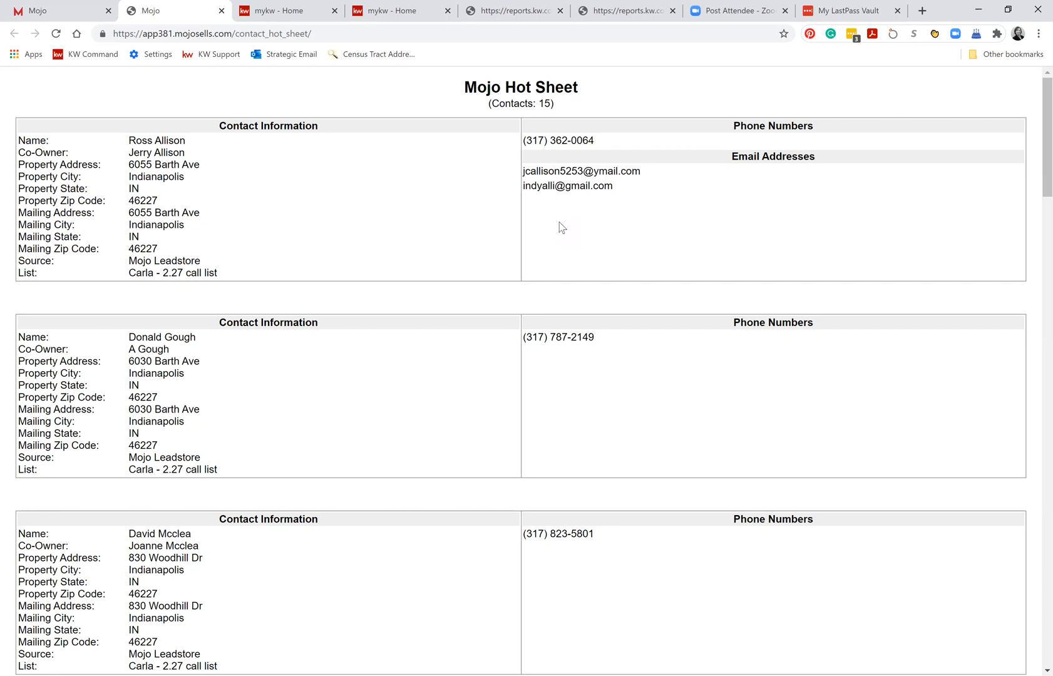
{"action": "scroll", "coordinate": [562, 227], "scroll_direction": "down", "scroll_amount": 12}
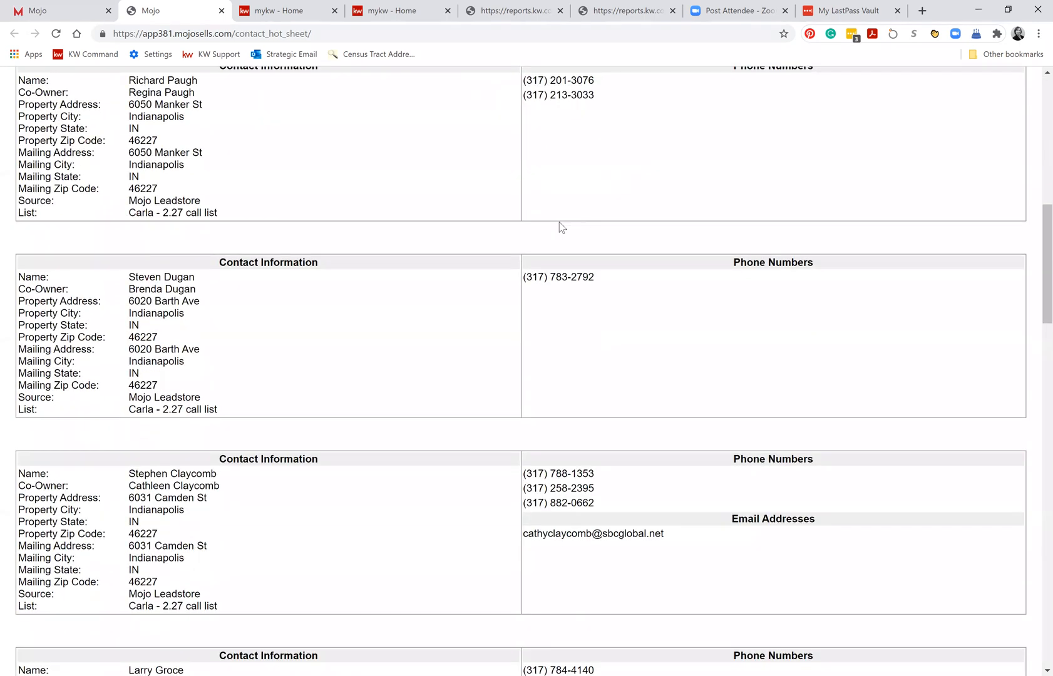
{"action": "scroll", "coordinate": [561, 227], "scroll_direction": "down", "scroll_amount": 3}
{"action": "scroll", "coordinate": [562, 227], "scroll_direction": "down", "scroll_amount": 6}
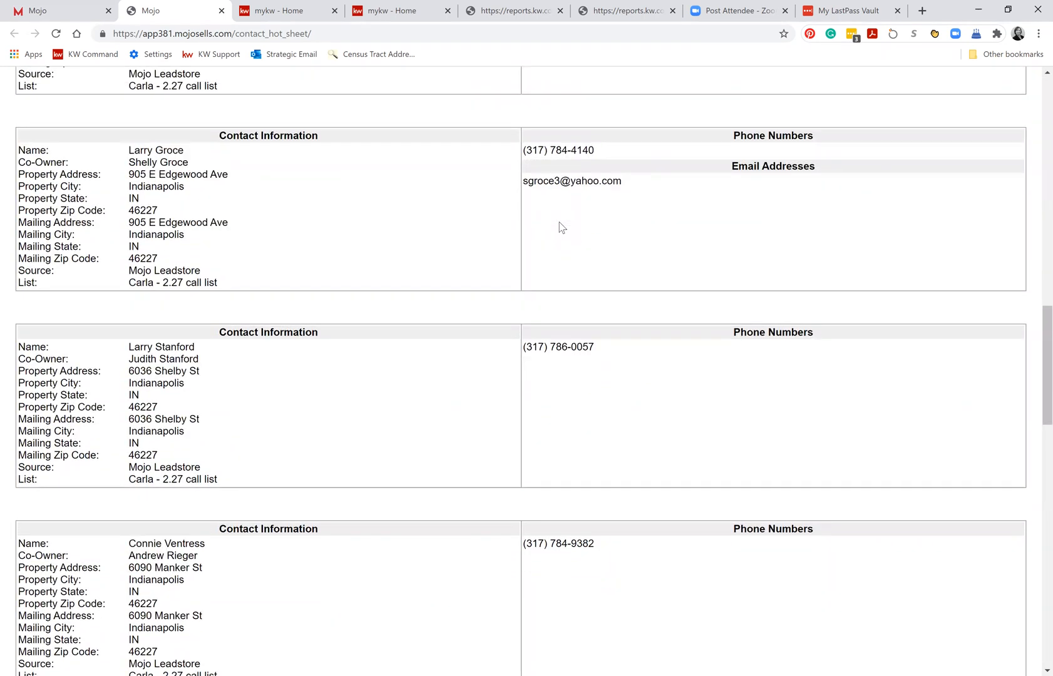
{"action": "scroll", "coordinate": [561, 227], "scroll_direction": "down", "scroll_amount": 8}
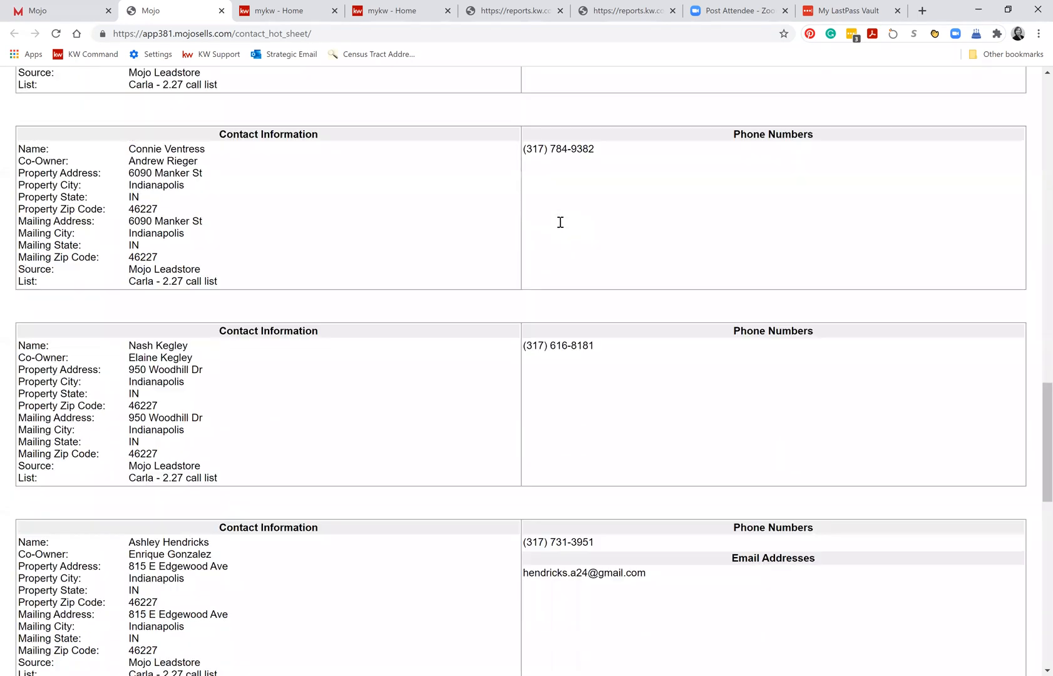
{"action": "scroll", "coordinate": [560, 222], "scroll_direction": "down", "scroll_amount": 8}
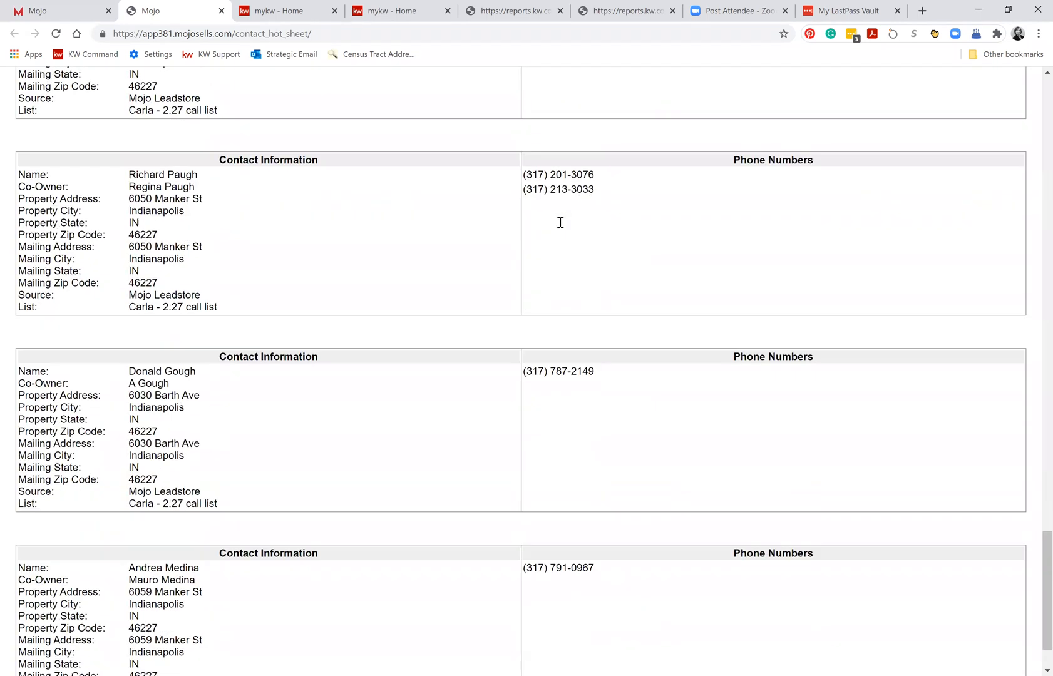
{"action": "scroll", "coordinate": [562, 227], "scroll_direction": "up", "scroll_amount": 17}
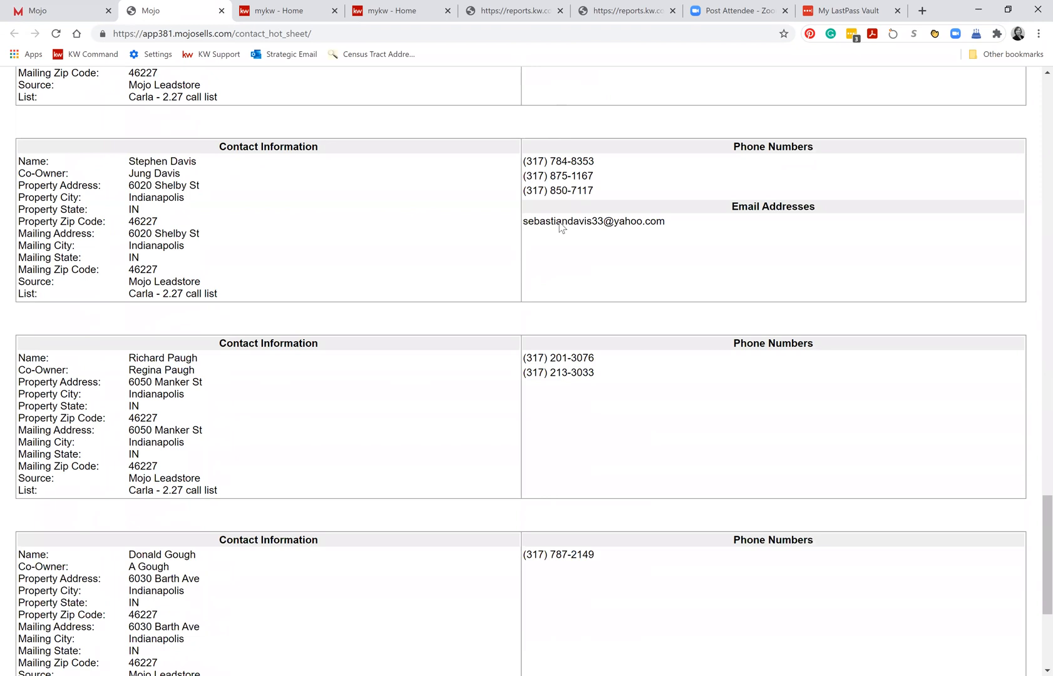
{"action": "scroll", "coordinate": [562, 228], "scroll_direction": "up", "scroll_amount": 20}
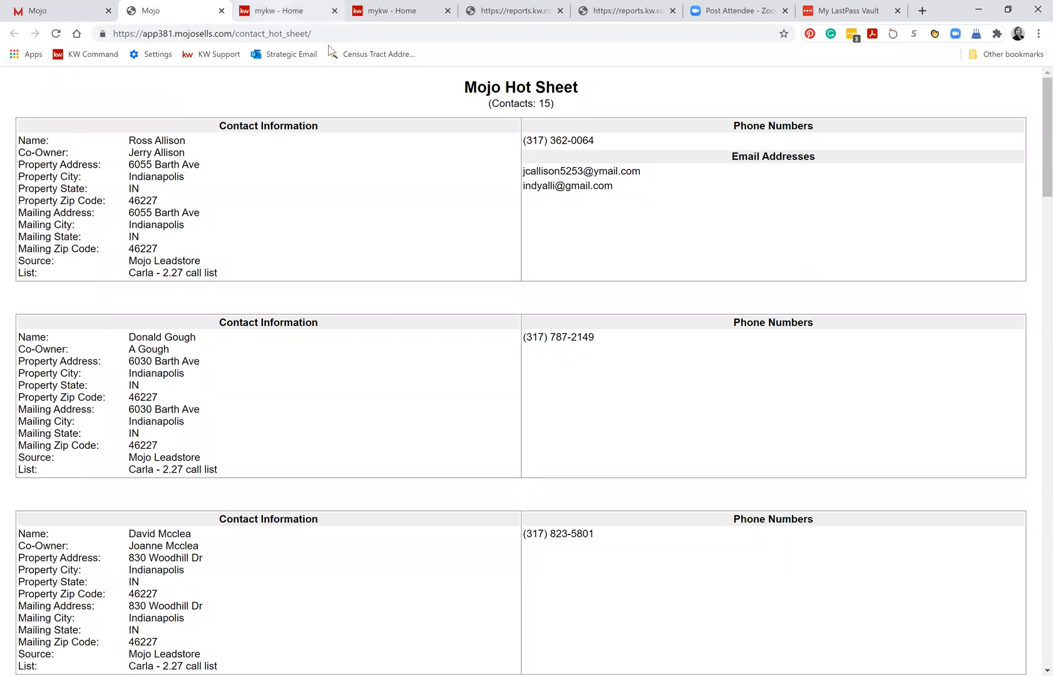
Return to the imported contact list in Mojo and cancel the print options.
{"action": "left_click", "coordinate": [55, 12]}
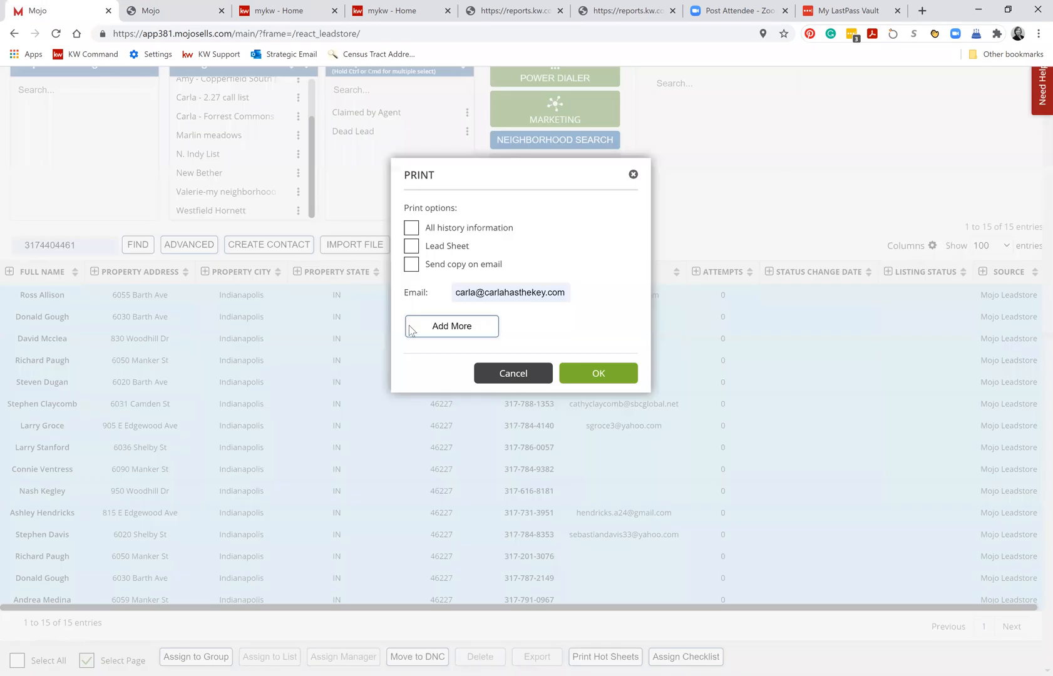
{"action": "left_click", "coordinate": [504, 373]}
{"action": "scroll", "coordinate": [456, 257], "scroll_direction": "up", "scroll_amount": 2}
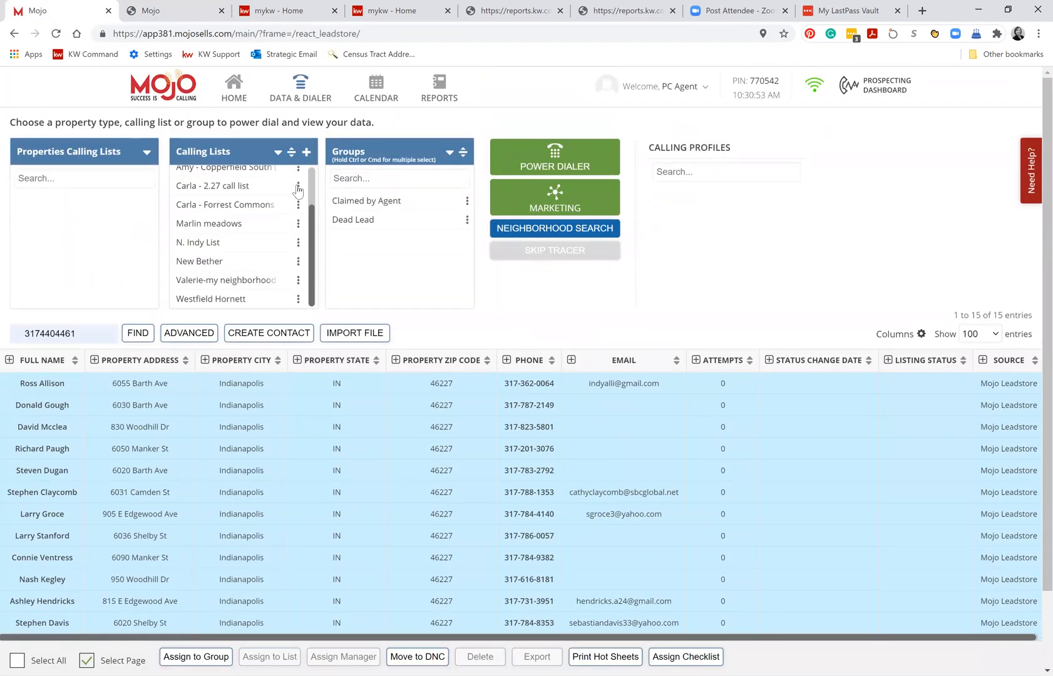
Open the first contact's record, view its lead sheet and checklists, and close the record.
{"action": "left_click", "coordinate": [298, 188]}
{"action": "left_click", "coordinate": [126, 383]}
{"action": "double_click", "coordinate": [137, 382]}
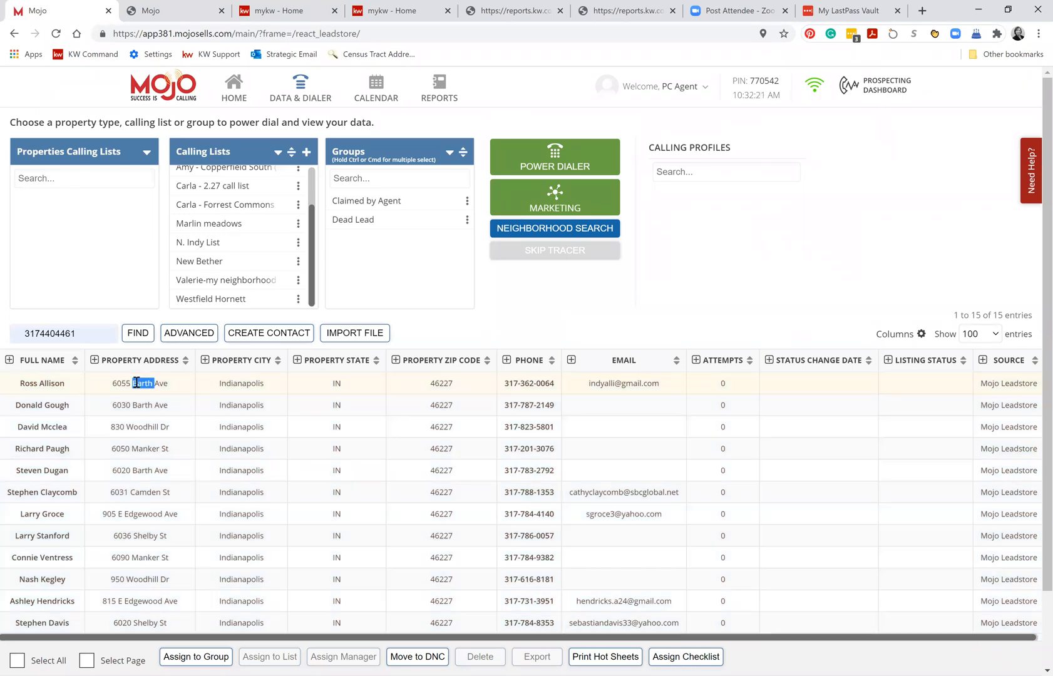
{"action": "left_click", "coordinate": [42, 384]}
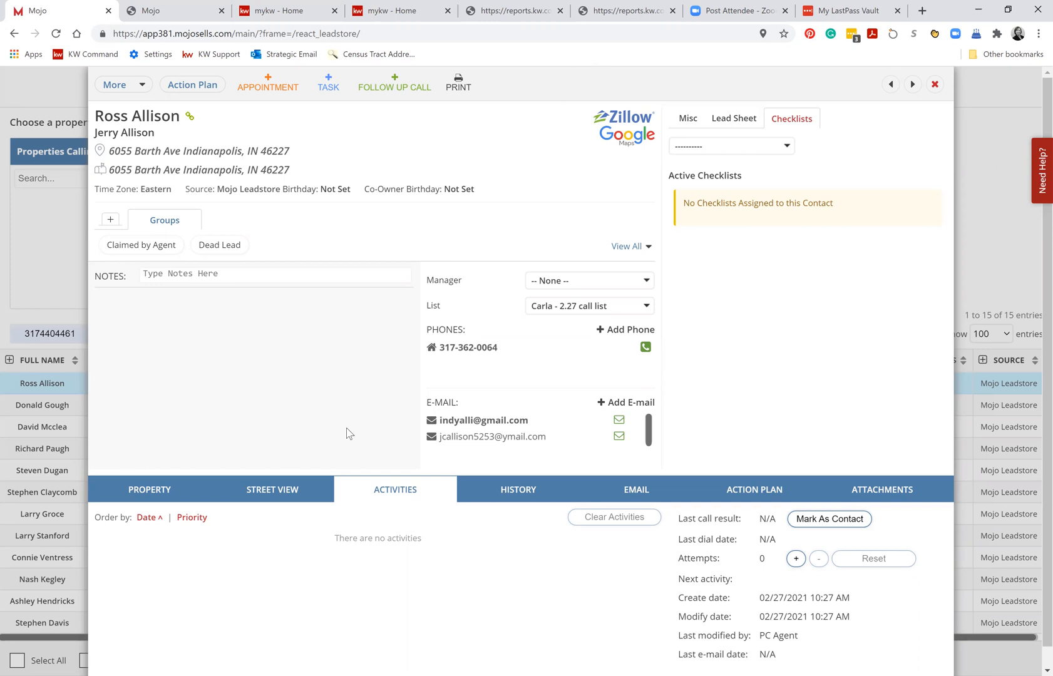
{"action": "scroll", "coordinate": [346, 428], "scroll_direction": "down", "scroll_amount": 1}
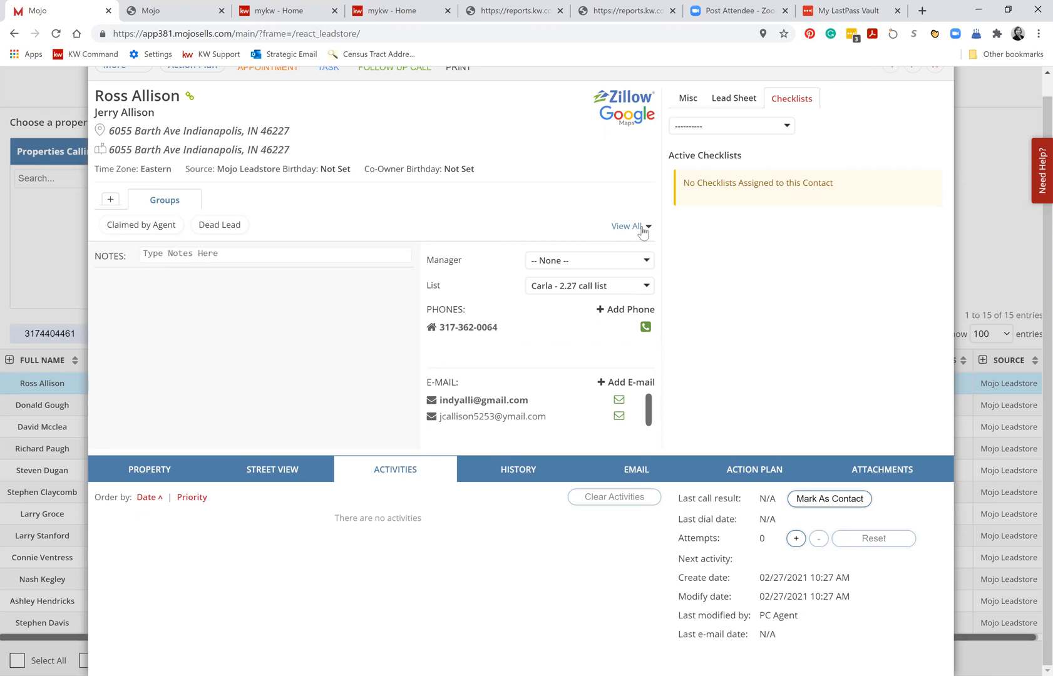
{"action": "left_click", "coordinate": [727, 99]}
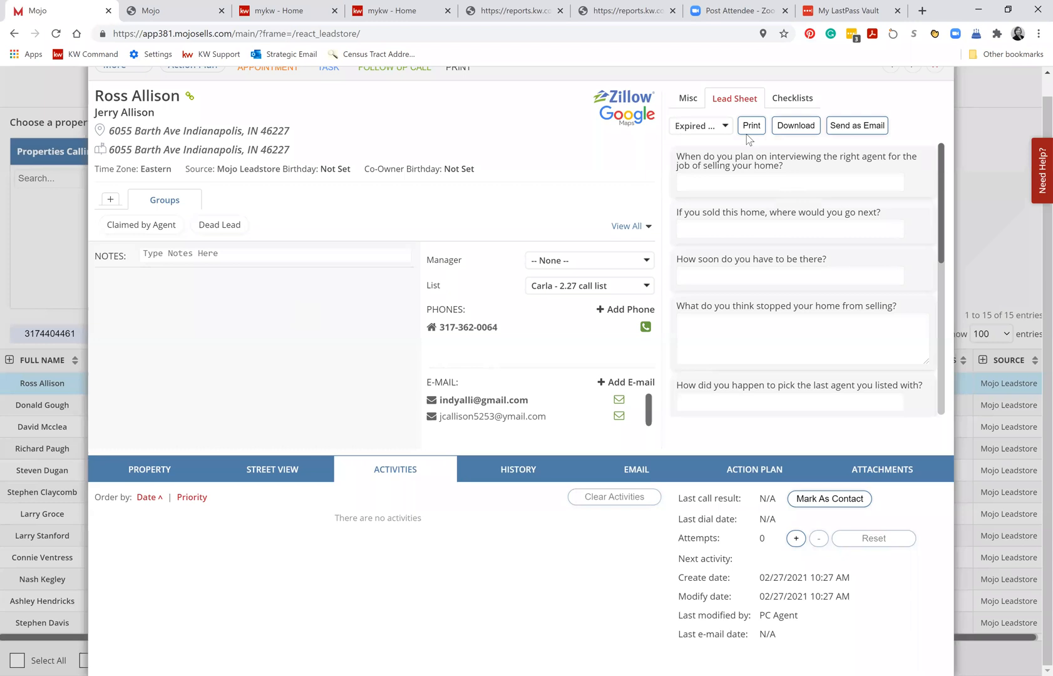
{"action": "left_click", "coordinate": [798, 100]}
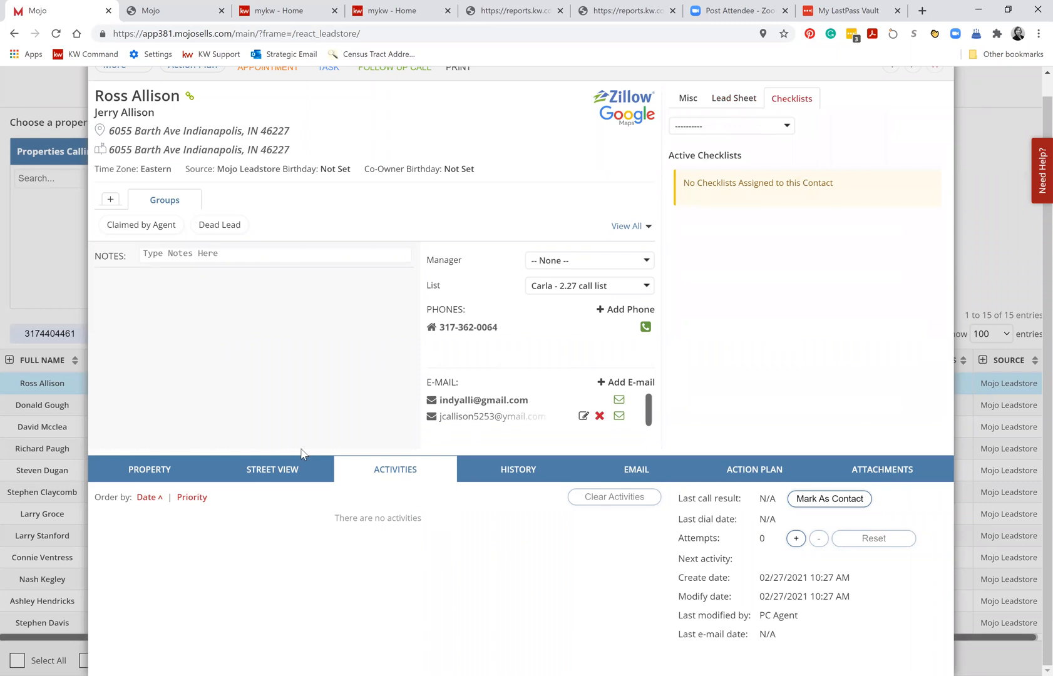
{"action": "left_click", "coordinate": [935, 70]}
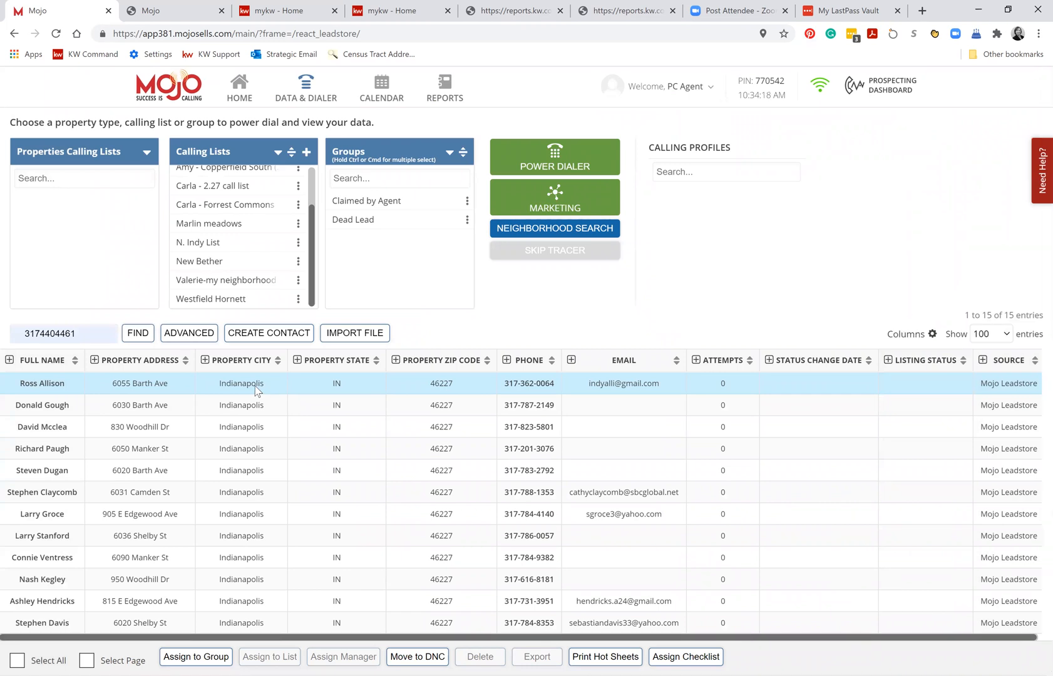
Reopen the first contact's record and read through the questions on its Expired Property lead sheet.
{"action": "left_click", "coordinate": [271, 388]}
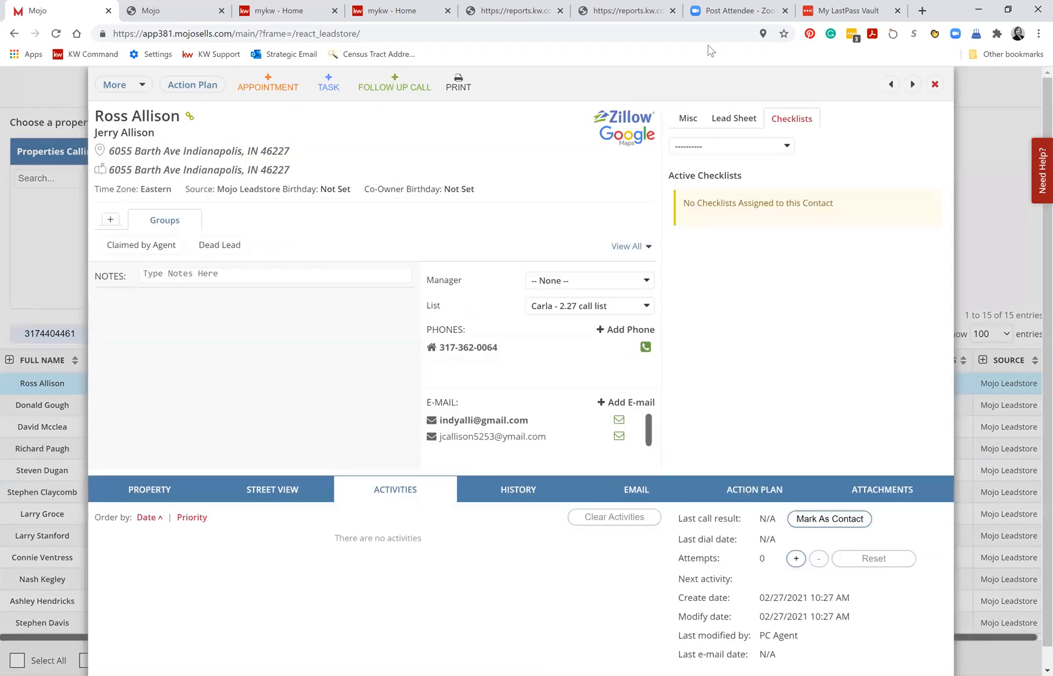
{"action": "left_click", "coordinate": [728, 123]}
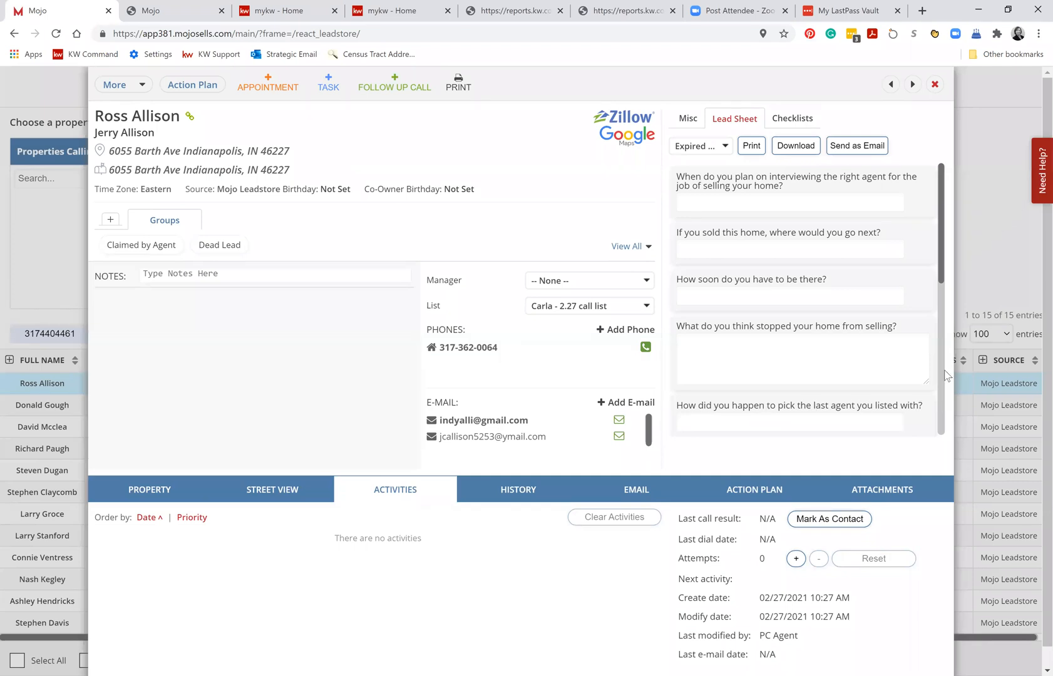
{"action": "left_click_drag", "start_coordinate": [941, 269], "coordinate": [973, 204]}
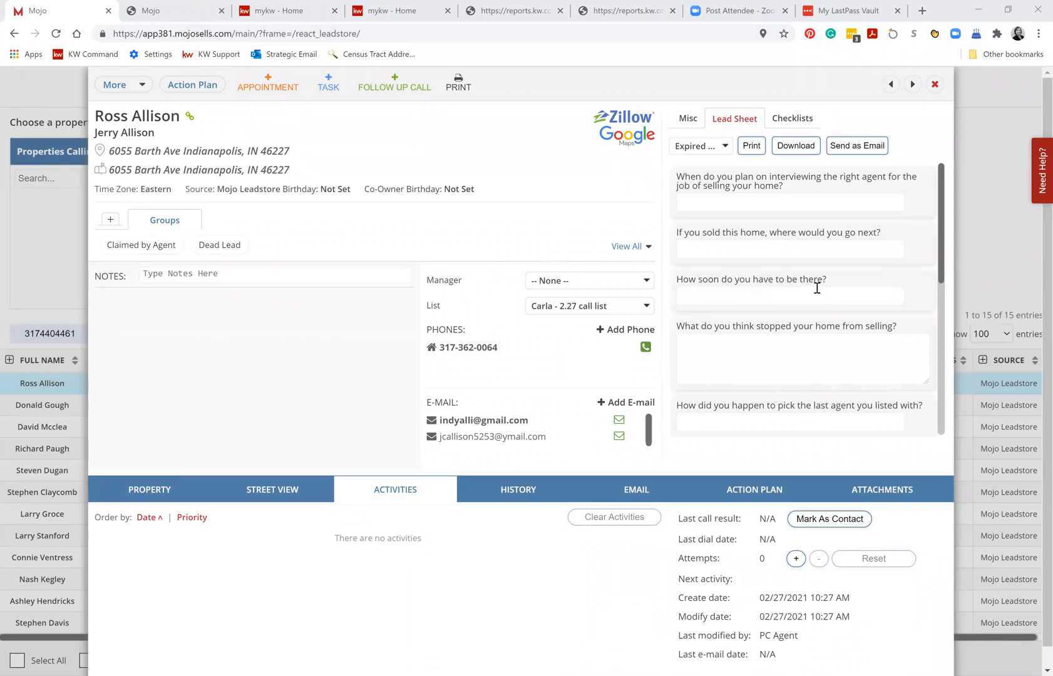
{"action": "scroll", "coordinate": [816, 288], "scroll_direction": "down", "scroll_amount": 1}
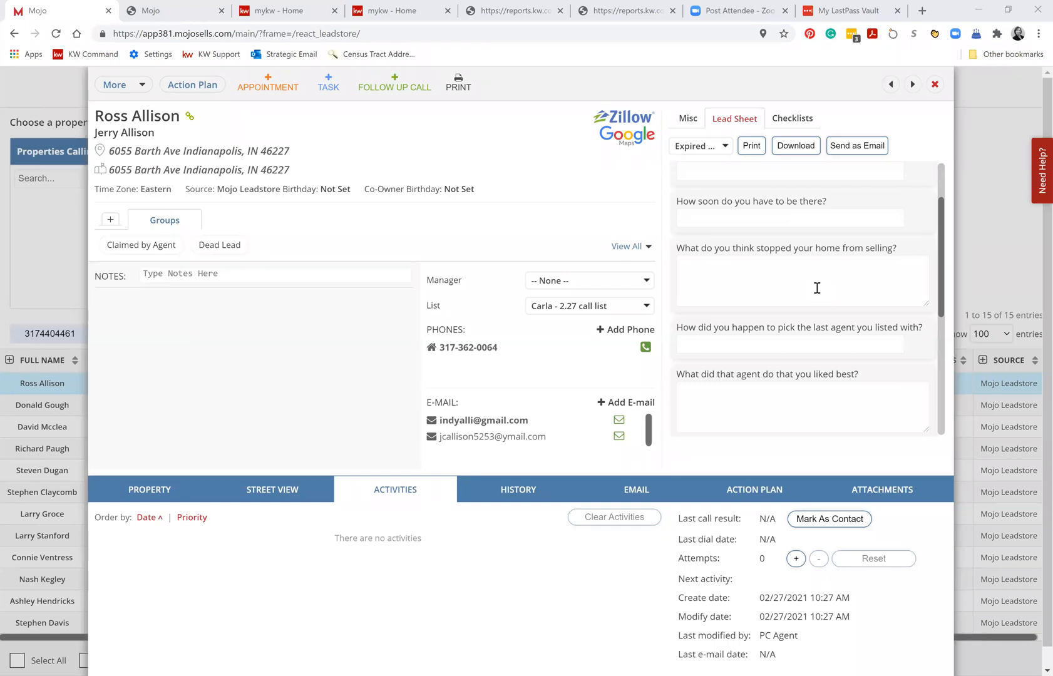
{"action": "scroll", "coordinate": [808, 300], "scroll_direction": "down", "scroll_amount": 1}
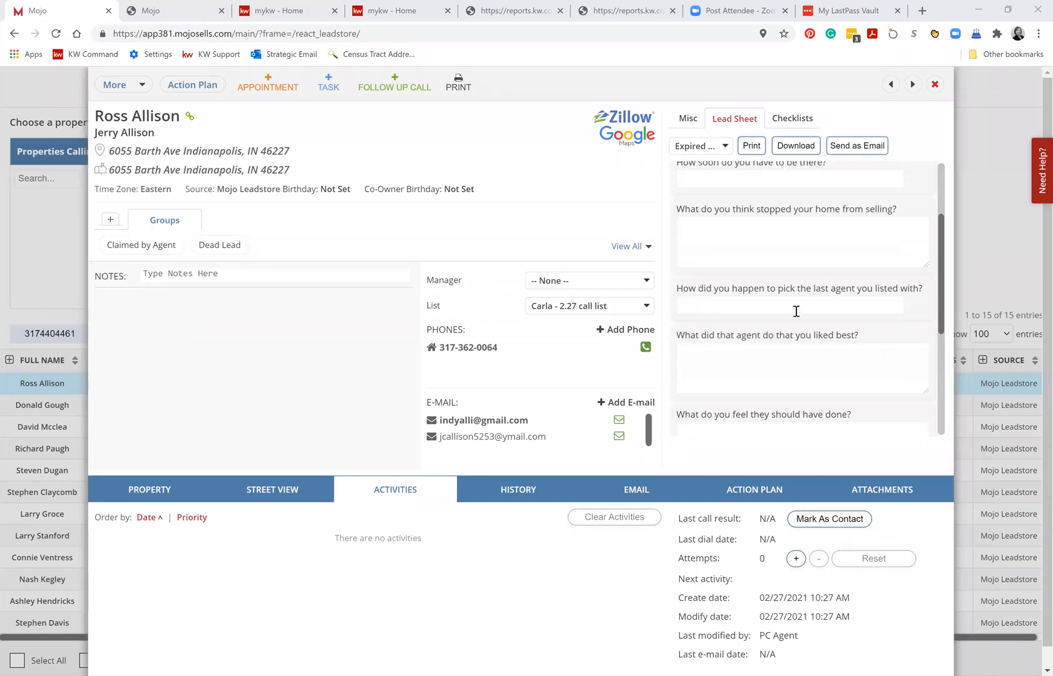
{"action": "scroll", "coordinate": [773, 360], "scroll_direction": "down", "scroll_amount": 6}
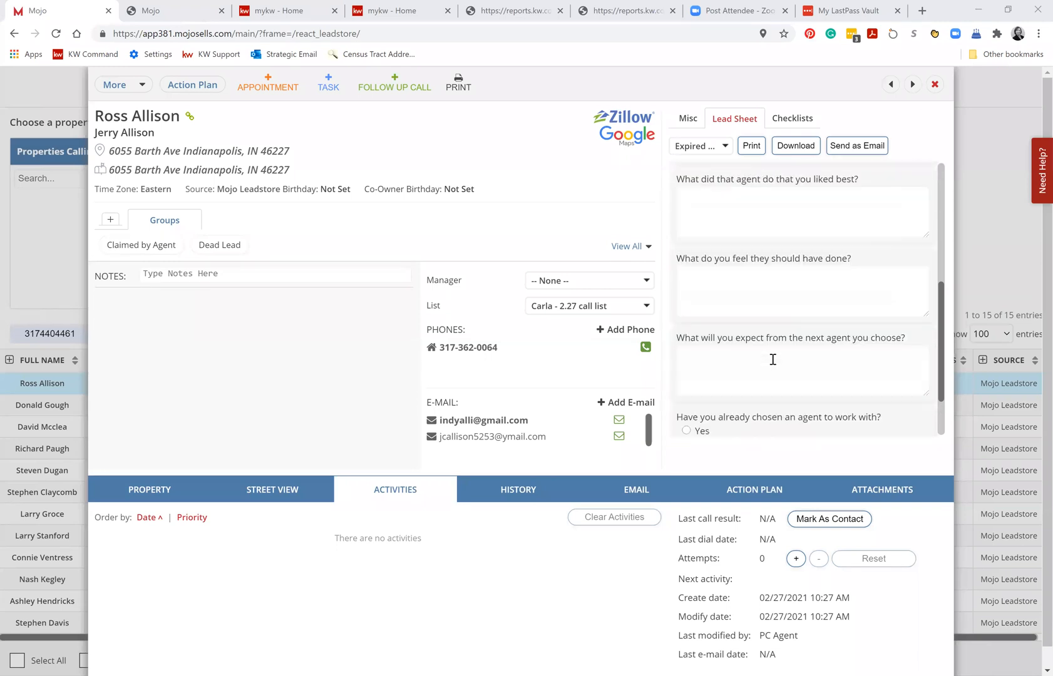
{"action": "scroll", "coordinate": [773, 356], "scroll_direction": "down", "scroll_amount": 1}
{"action": "scroll", "coordinate": [710, 188], "scroll_direction": "up", "scroll_amount": 2}
View the FSBO Property and Pre-qualifier lead sheets for the contact, and close the record.
{"action": "left_click", "coordinate": [696, 127]}
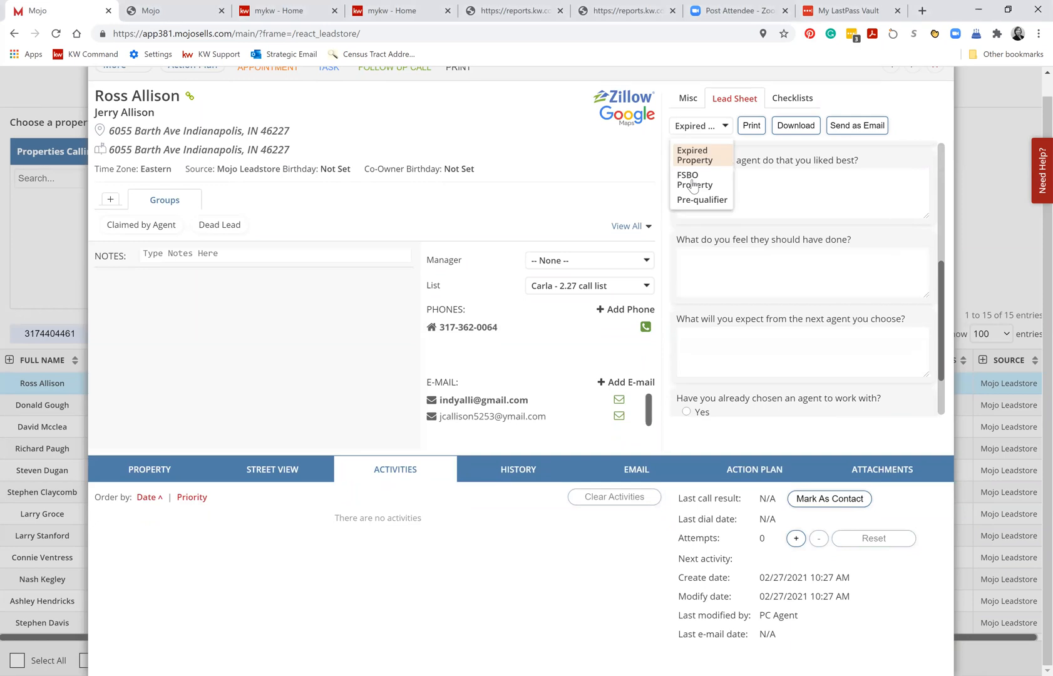
{"action": "left_click", "coordinate": [690, 181]}
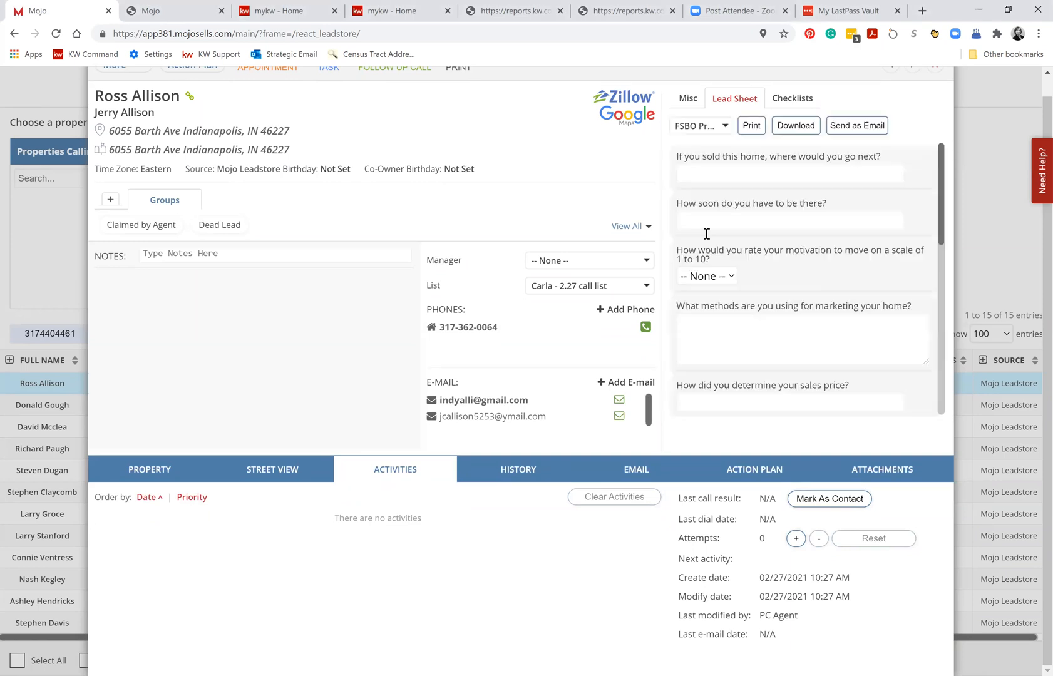
{"action": "left_click", "coordinate": [694, 127]}
{"action": "left_click", "coordinate": [696, 201]}
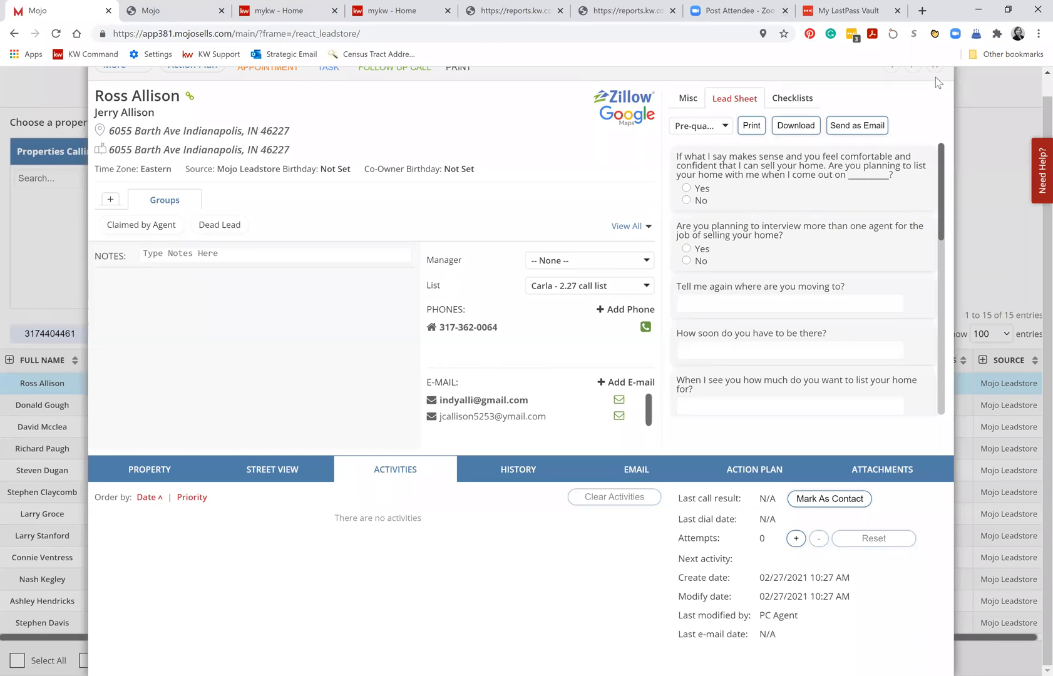
{"action": "key", "text": "Escape"}
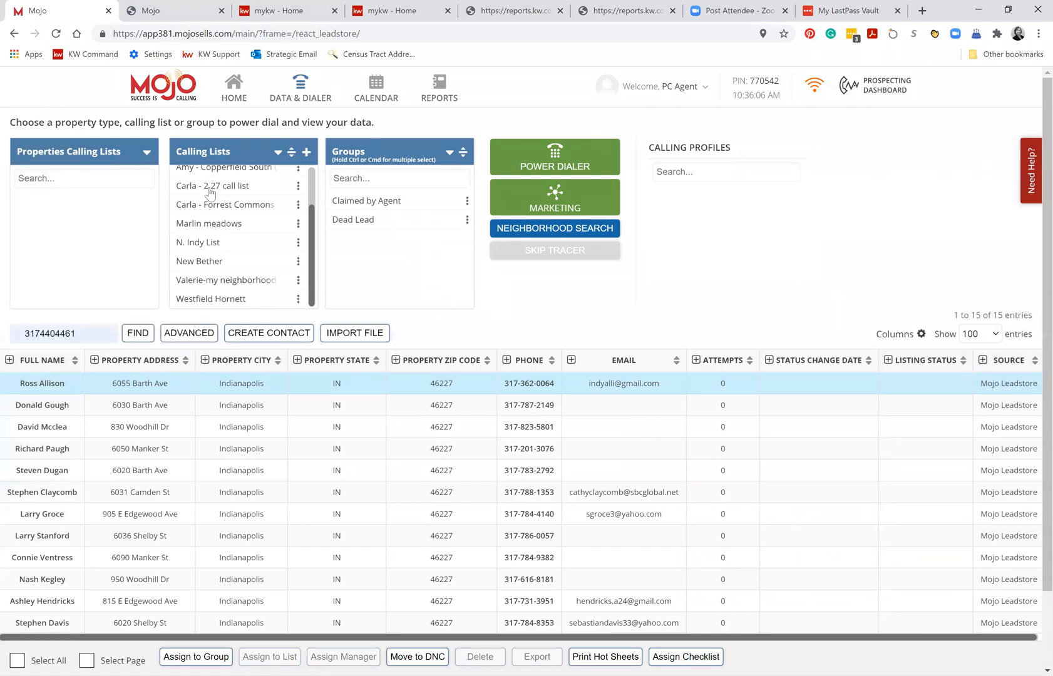
Show the agent's 2.27 call list and display the Pre-qualifier lead sheet in its first contact's record.
{"action": "left_click", "coordinate": [211, 193]}
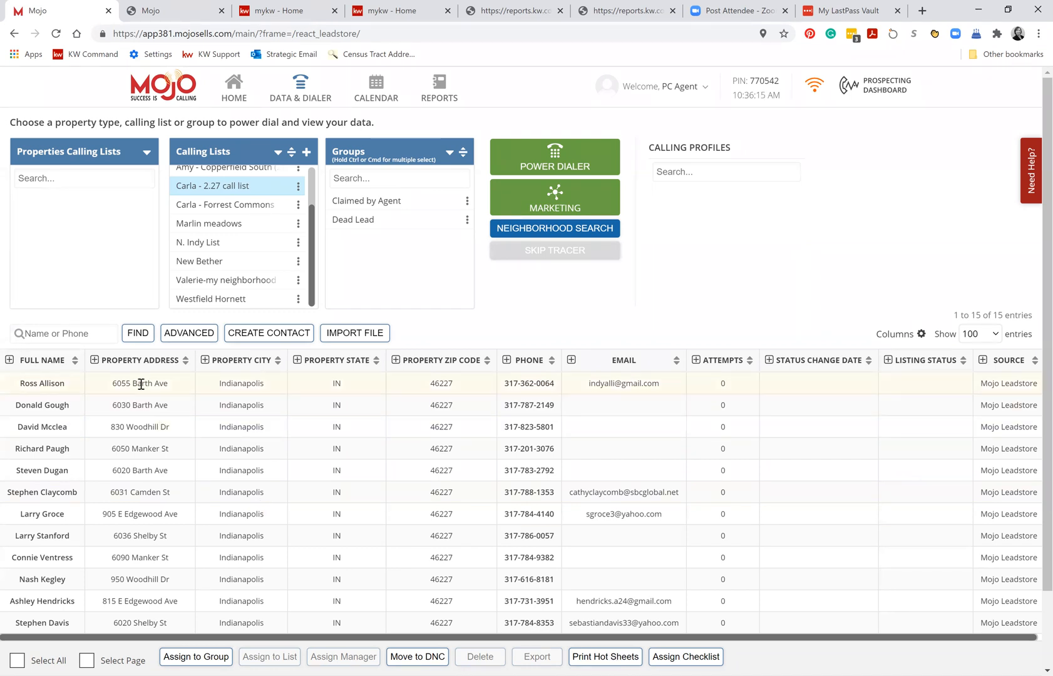
{"action": "double_click", "coordinate": [45, 384]}
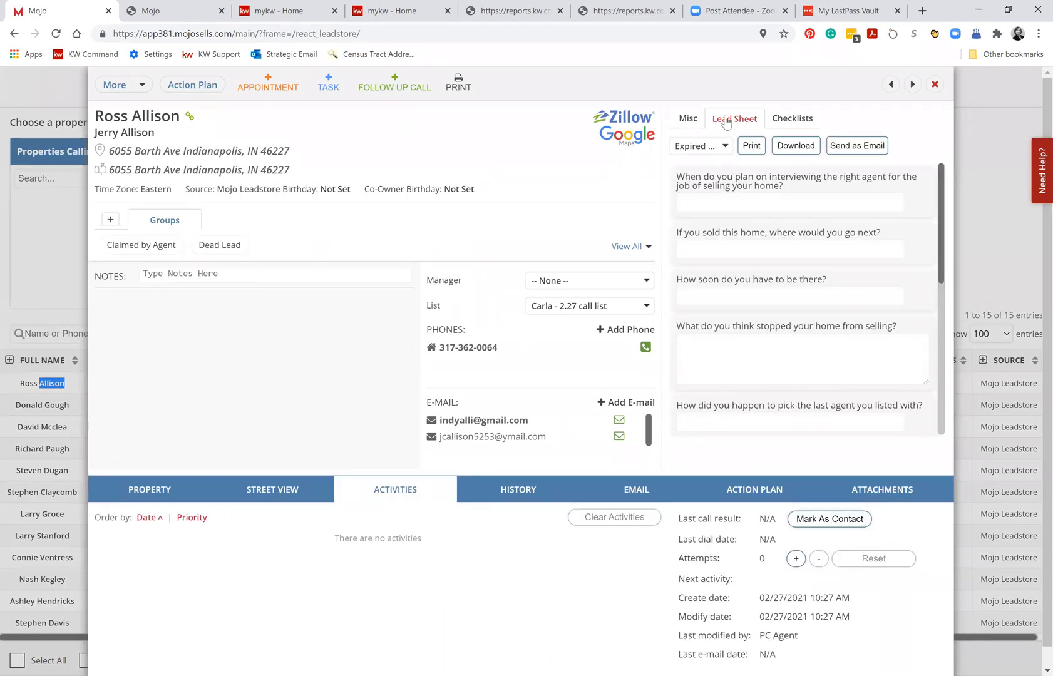
{"action": "left_click", "coordinate": [723, 148]}
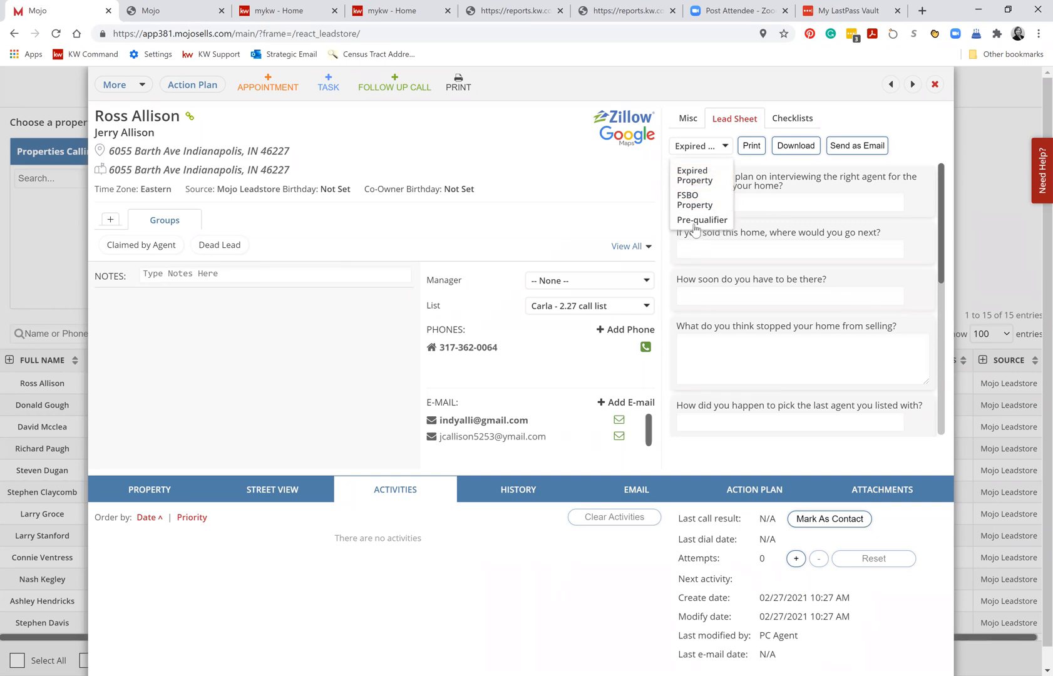
{"action": "left_click", "coordinate": [696, 221]}
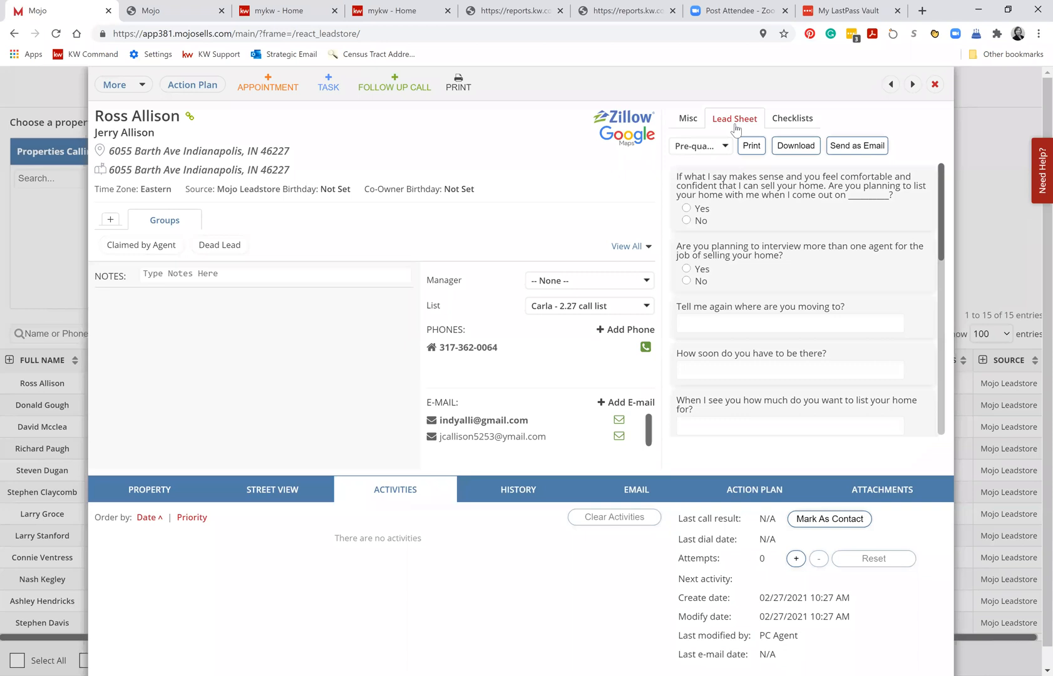
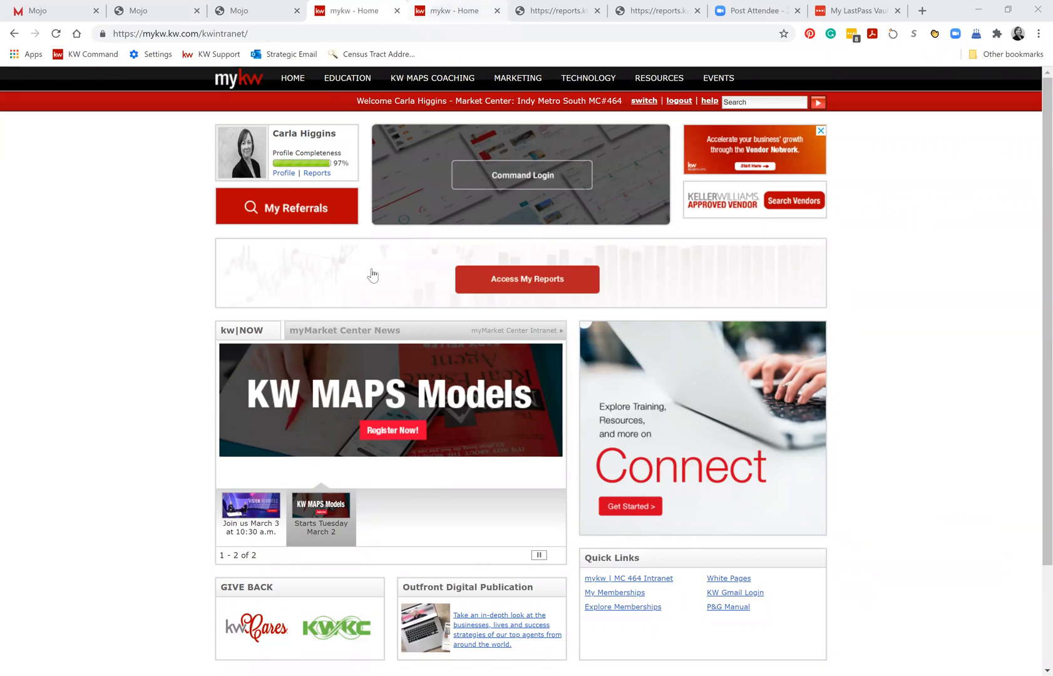
Switch to the mykw intranet, open the Reports page from the profile area, and display the agent's Multi-Year Trends report.
{"action": "key", "text": "ctrl+Tab"}
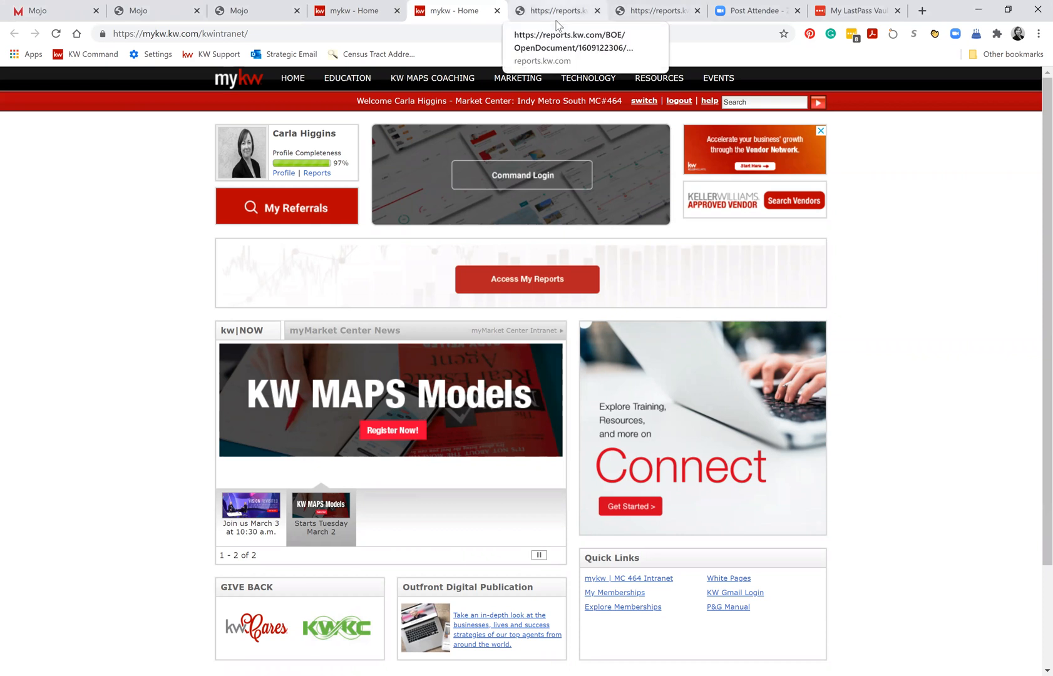
{"action": "left_click", "coordinate": [557, 25]}
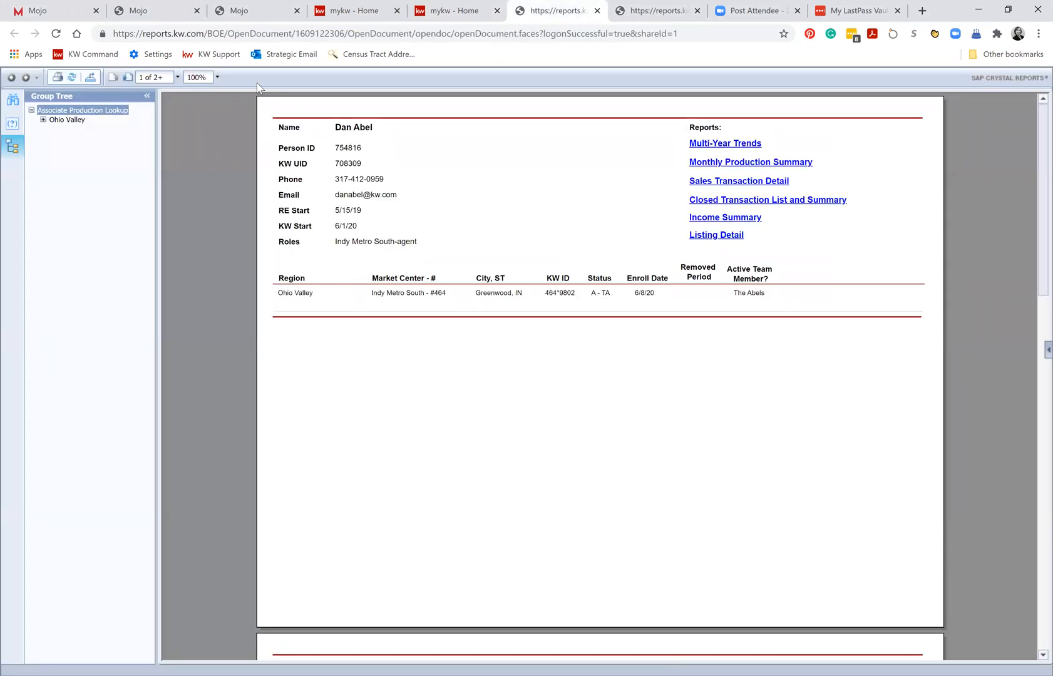
{"action": "left_click", "coordinate": [353, 10]}
{"action": "left_click", "coordinate": [317, 174]}
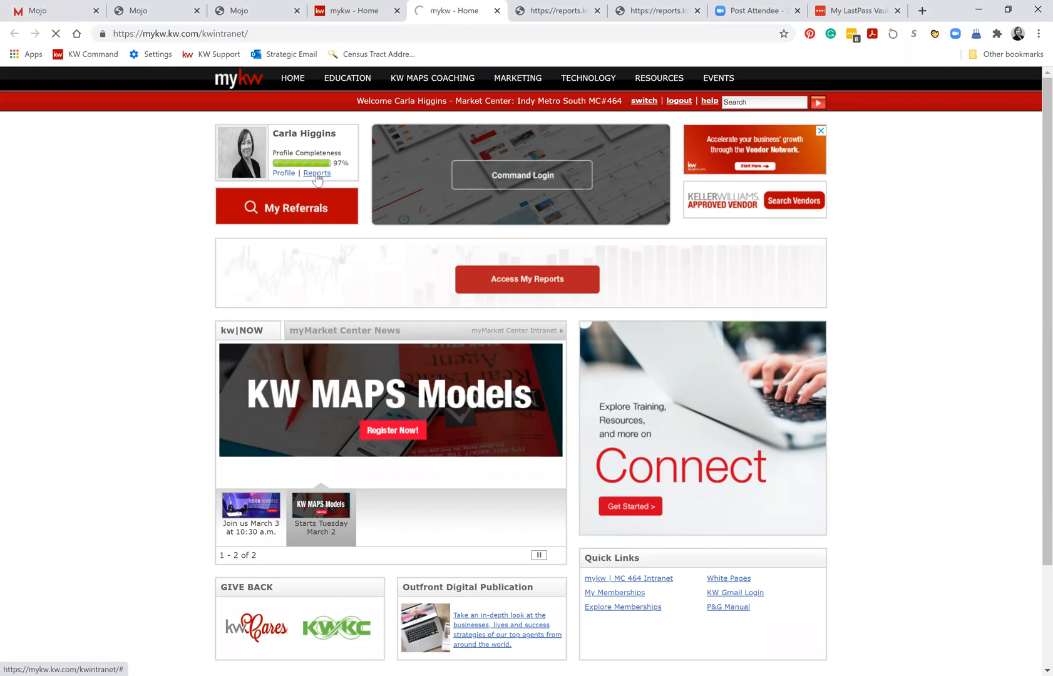
{"action": "left_click", "coordinate": [316, 175]}
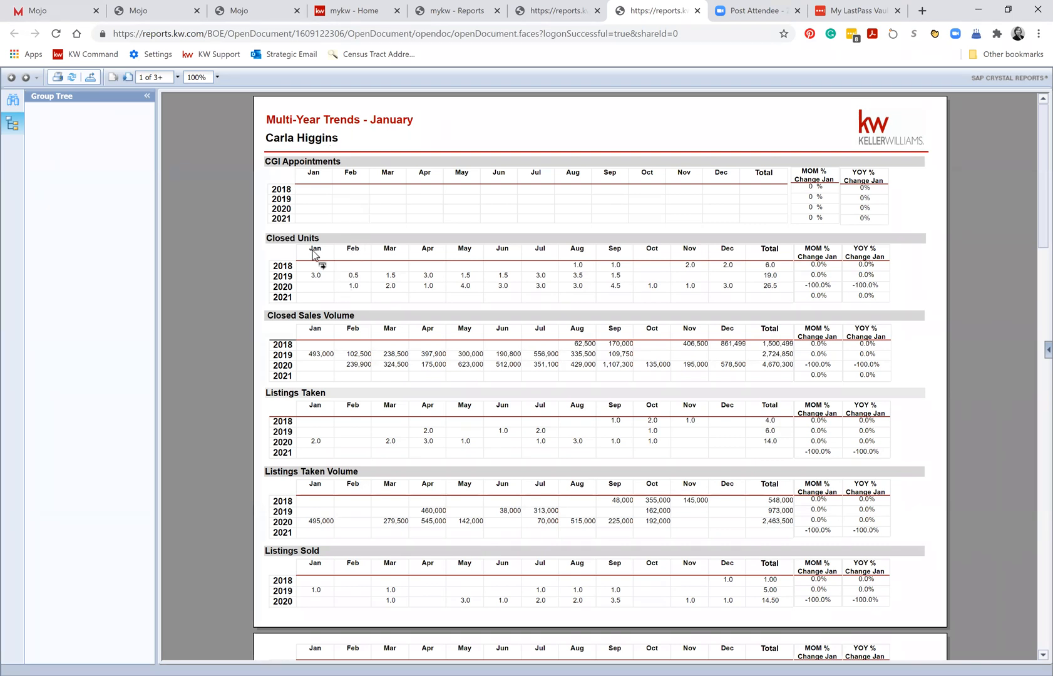
Examine the yearly figures in the Multi-Year Trends report, from closed units and listings through contracts written, average sale price, GCI and 1099 income.
{"action": "scroll", "coordinate": [325, 244], "scroll_direction": "down", "scroll_amount": 1}
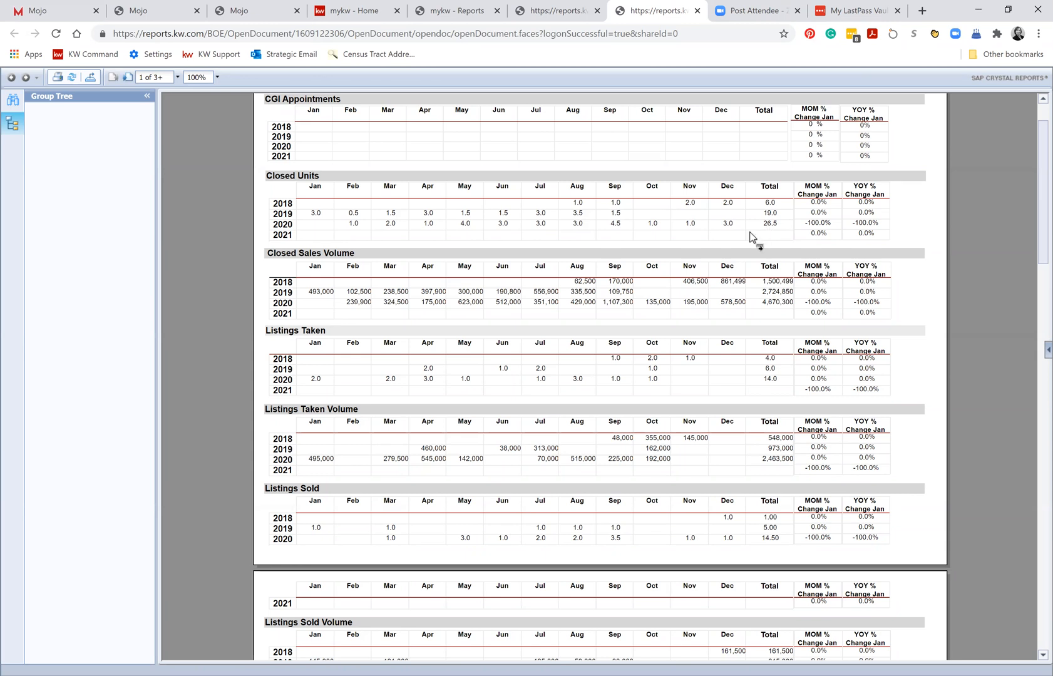
{"action": "scroll", "coordinate": [774, 201], "scroll_direction": "down", "scroll_amount": 1}
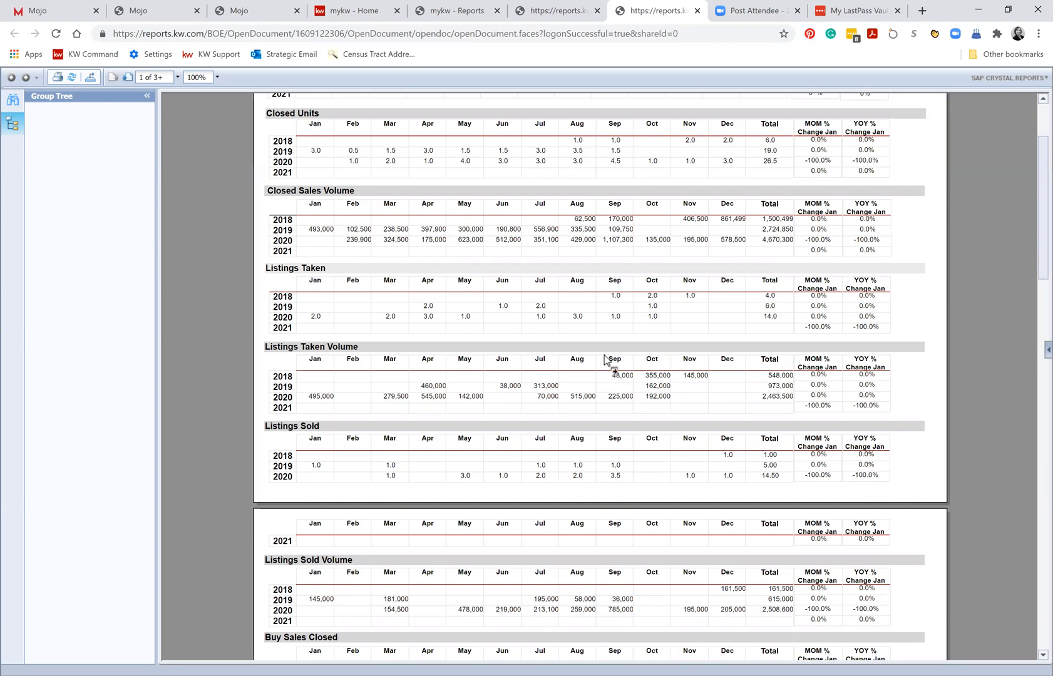
{"action": "scroll", "coordinate": [774, 320], "scroll_direction": "down", "scroll_amount": 1}
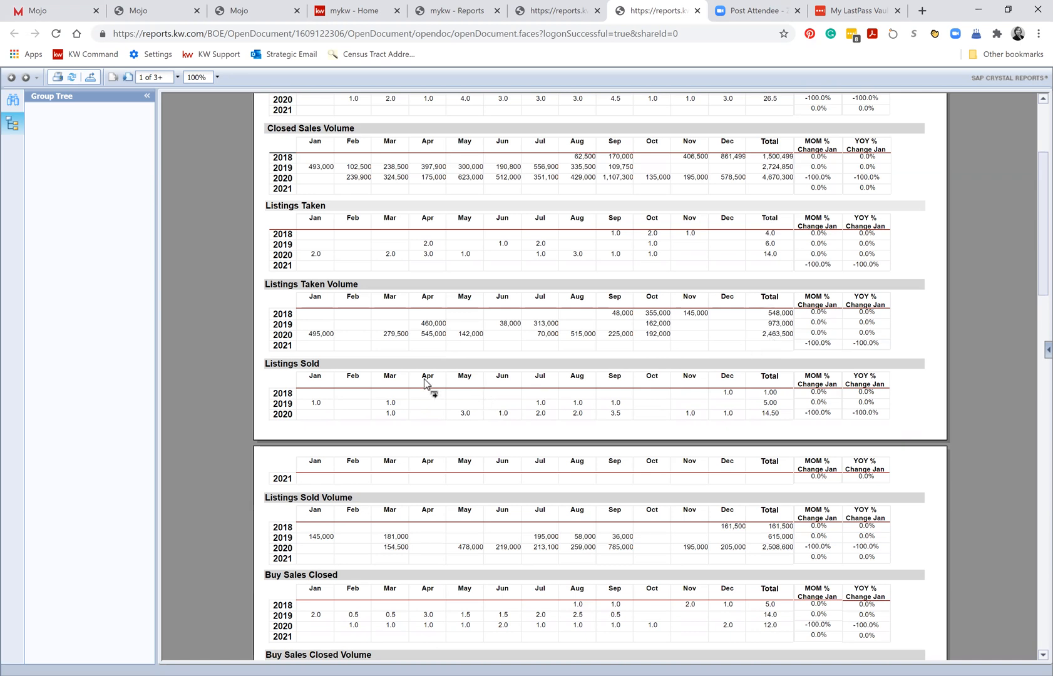
{"action": "scroll", "coordinate": [430, 392], "scroll_direction": "down", "scroll_amount": 2}
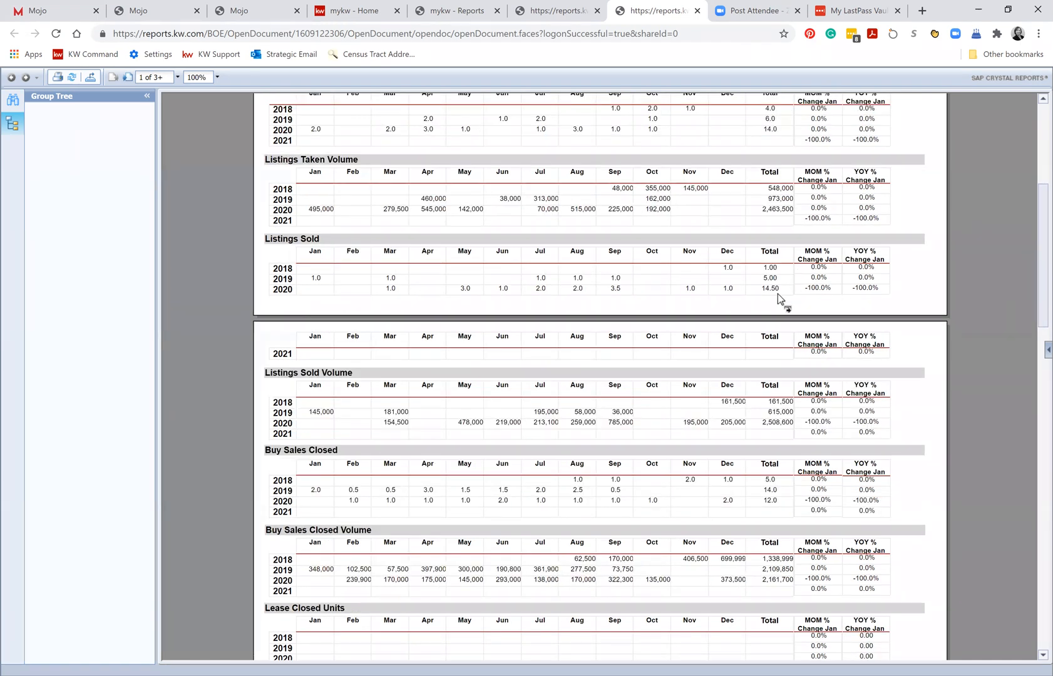
{"action": "scroll", "coordinate": [704, 312], "scroll_direction": "down", "scroll_amount": 1}
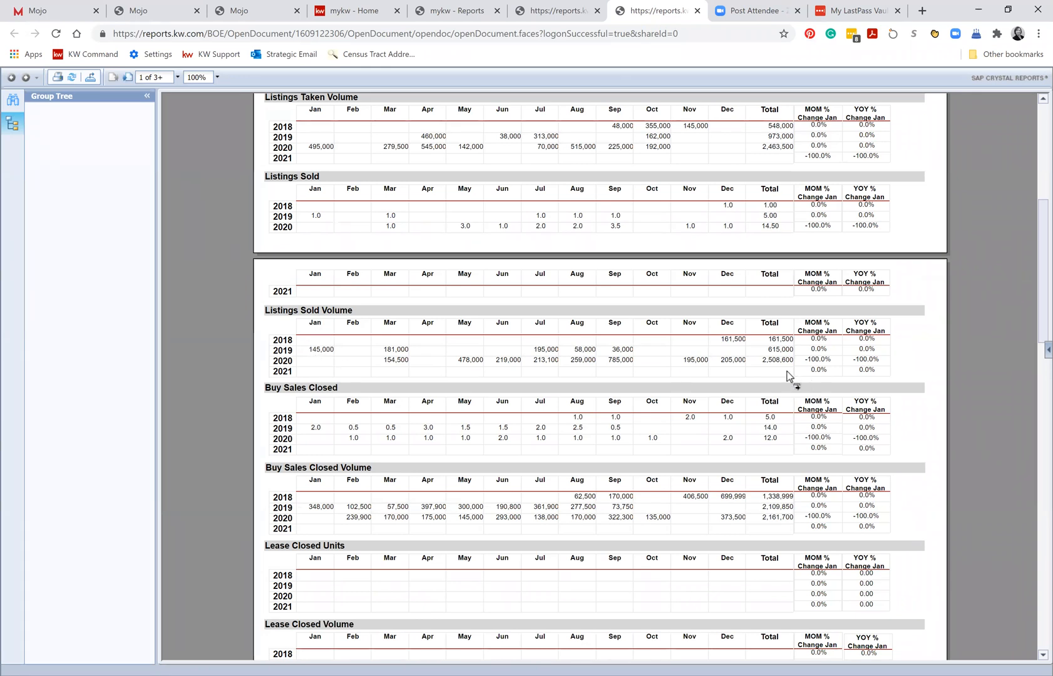
{"action": "scroll", "coordinate": [776, 379], "scroll_direction": "down", "scroll_amount": 1}
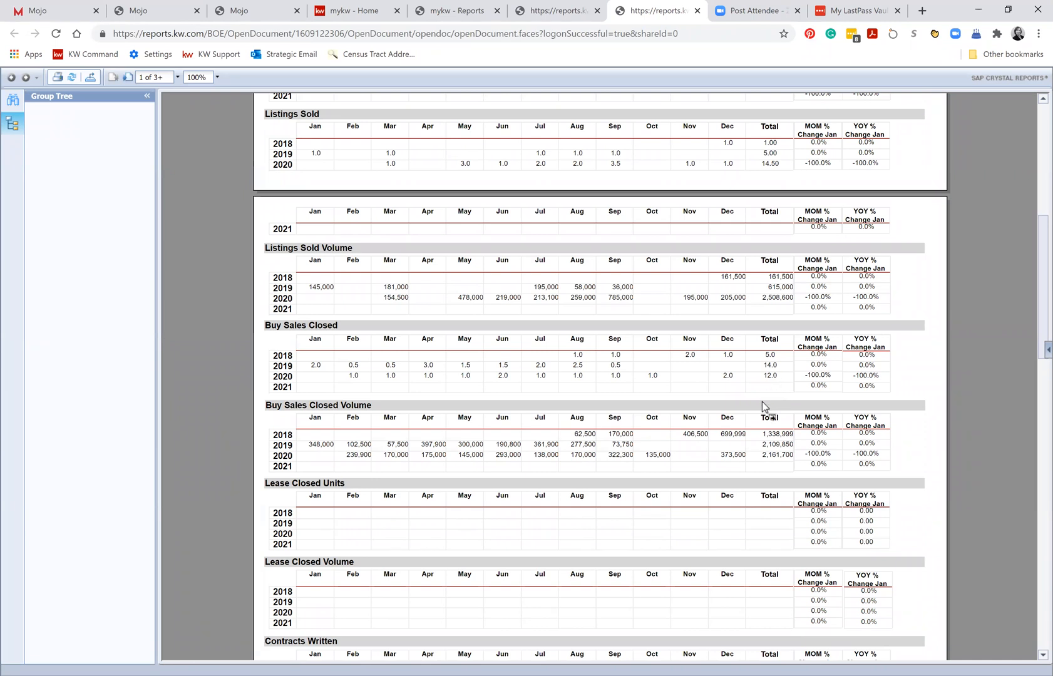
{"action": "scroll", "coordinate": [762, 401], "scroll_direction": "down", "scroll_amount": 1}
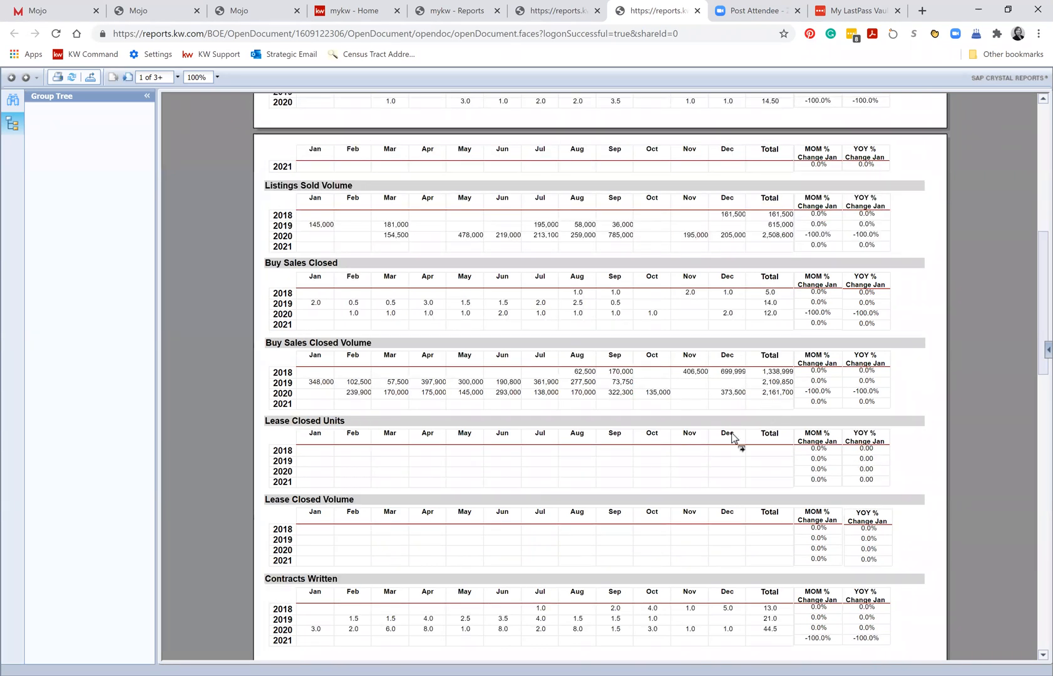
{"action": "scroll", "coordinate": [751, 463], "scroll_direction": "down", "scroll_amount": 1}
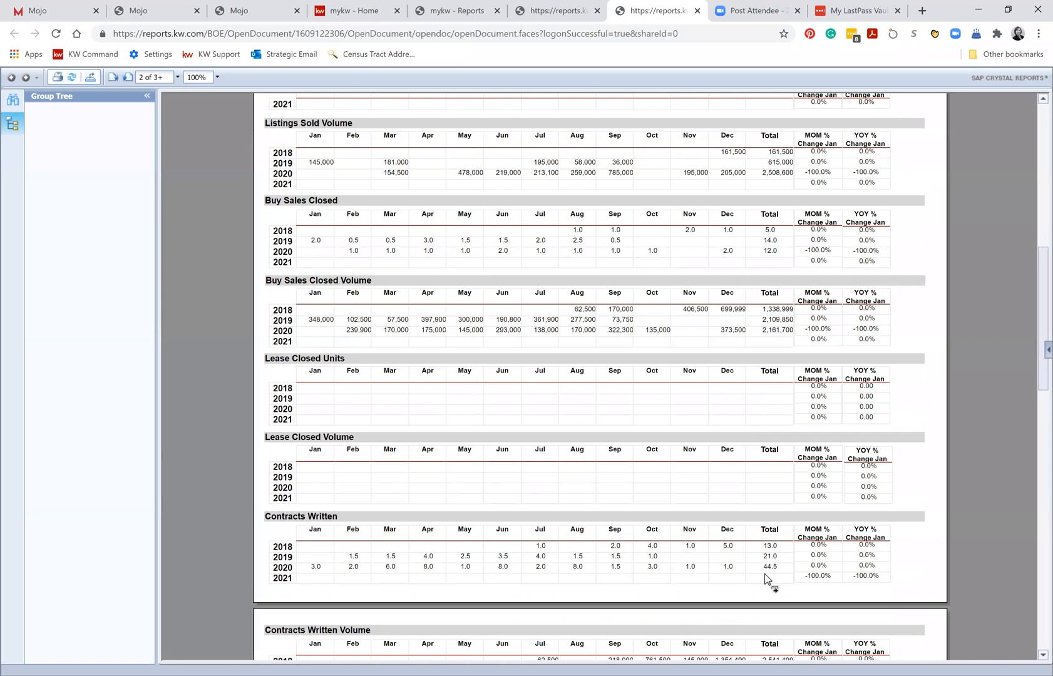
{"action": "scroll", "coordinate": [783, 519], "scroll_direction": "down", "scroll_amount": 1}
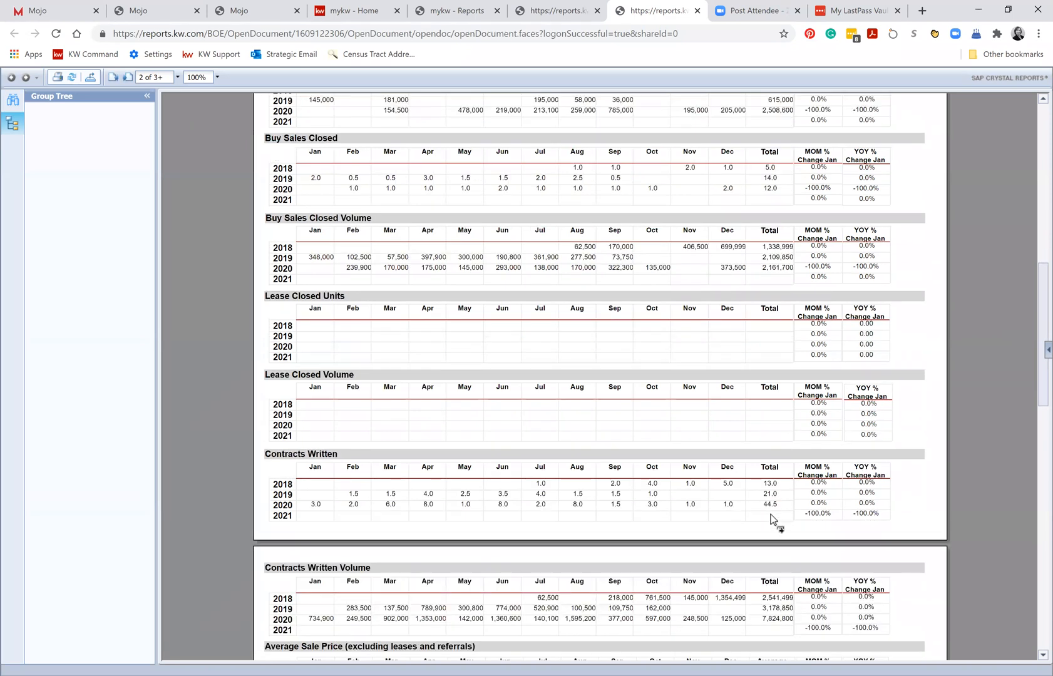
{"action": "scroll", "coordinate": [771, 520], "scroll_direction": "down", "scroll_amount": 2}
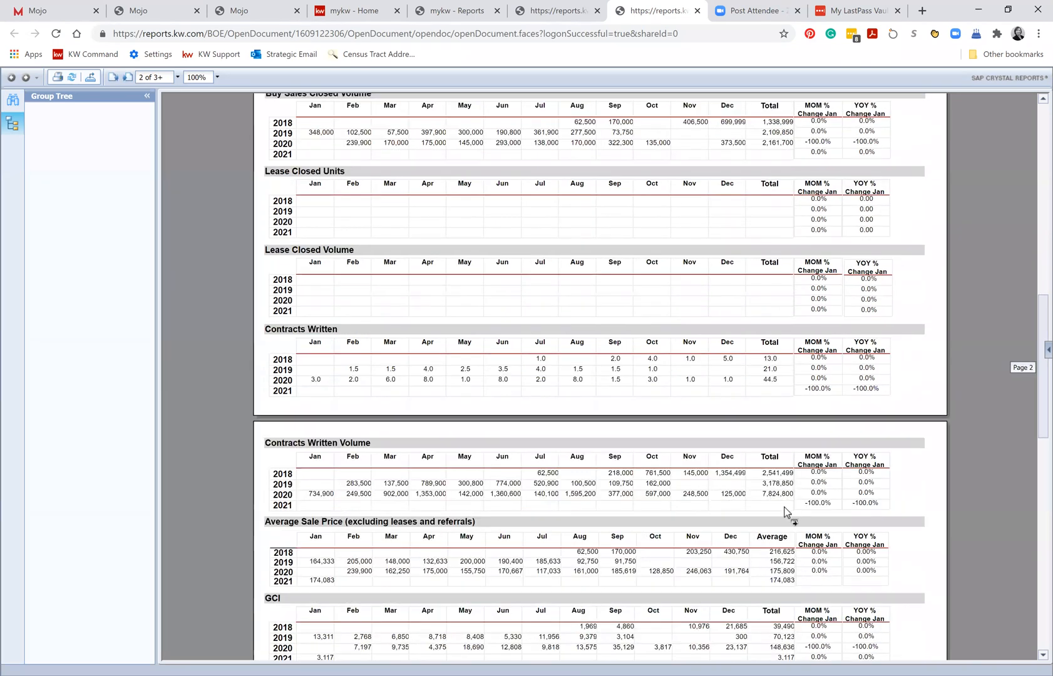
{"action": "scroll", "coordinate": [787, 511], "scroll_direction": "down", "scroll_amount": 1}
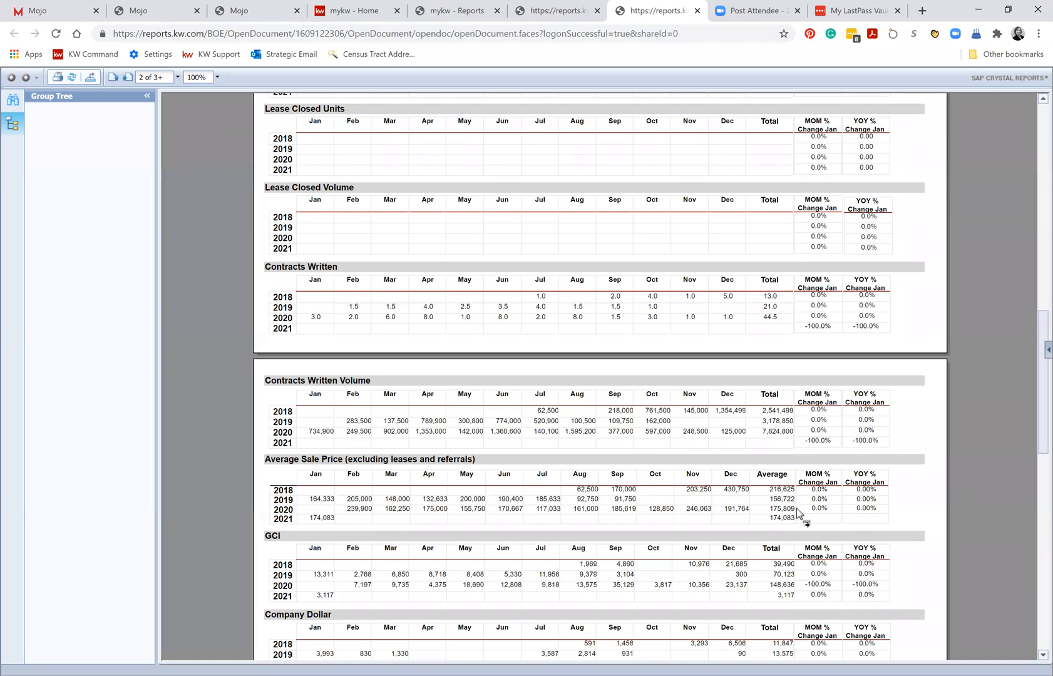
{"action": "scroll", "coordinate": [772, 473], "scroll_direction": "down", "scroll_amount": 1}
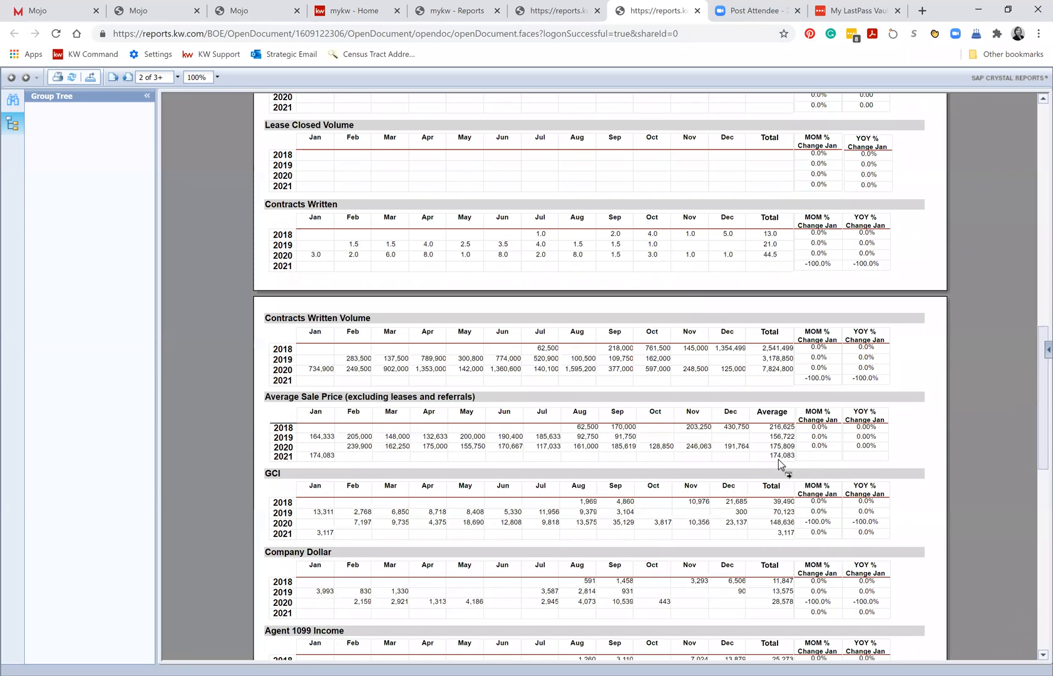
{"action": "scroll", "coordinate": [778, 460], "scroll_direction": "down", "scroll_amount": 1}
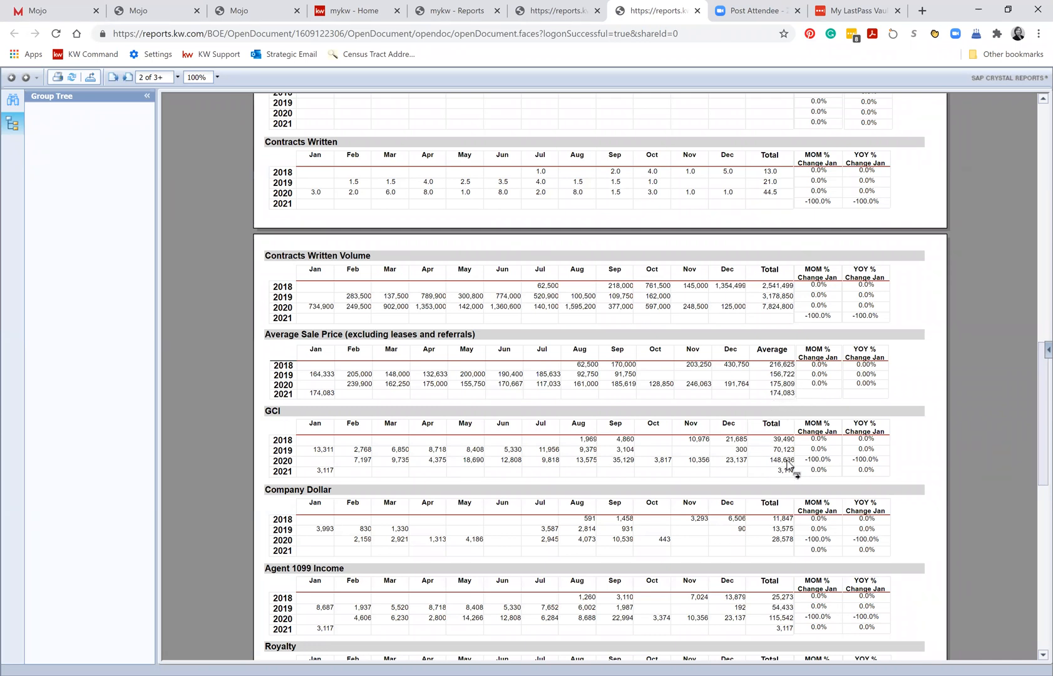
{"action": "scroll", "coordinate": [788, 466], "scroll_direction": "down", "scroll_amount": 1}
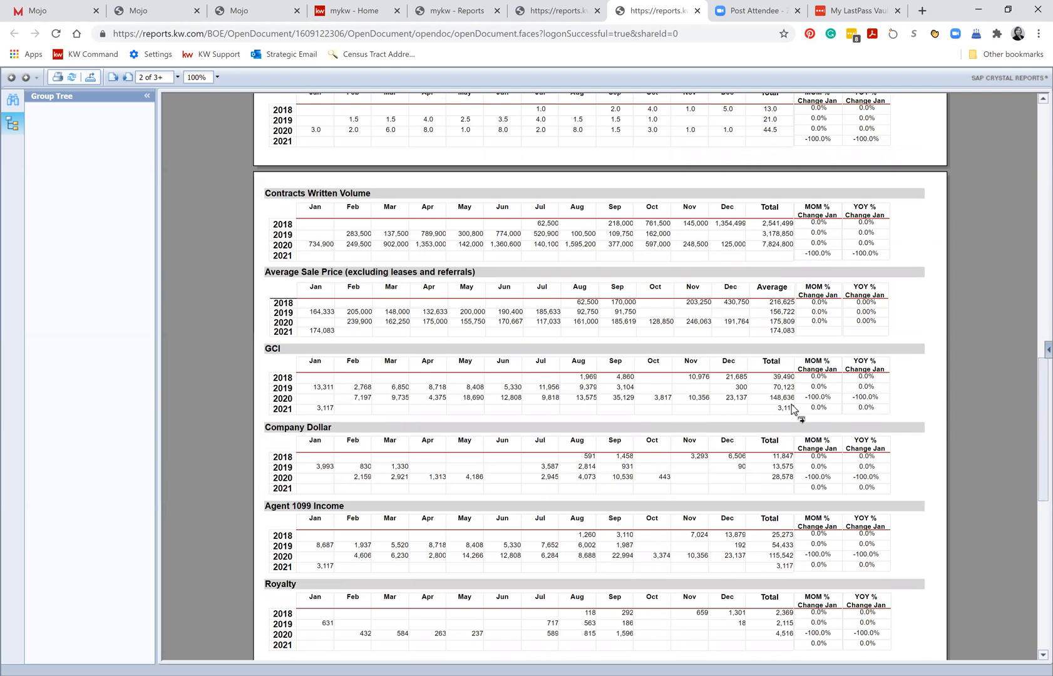
{"action": "scroll", "coordinate": [791, 405], "scroll_direction": "down", "scroll_amount": 2}
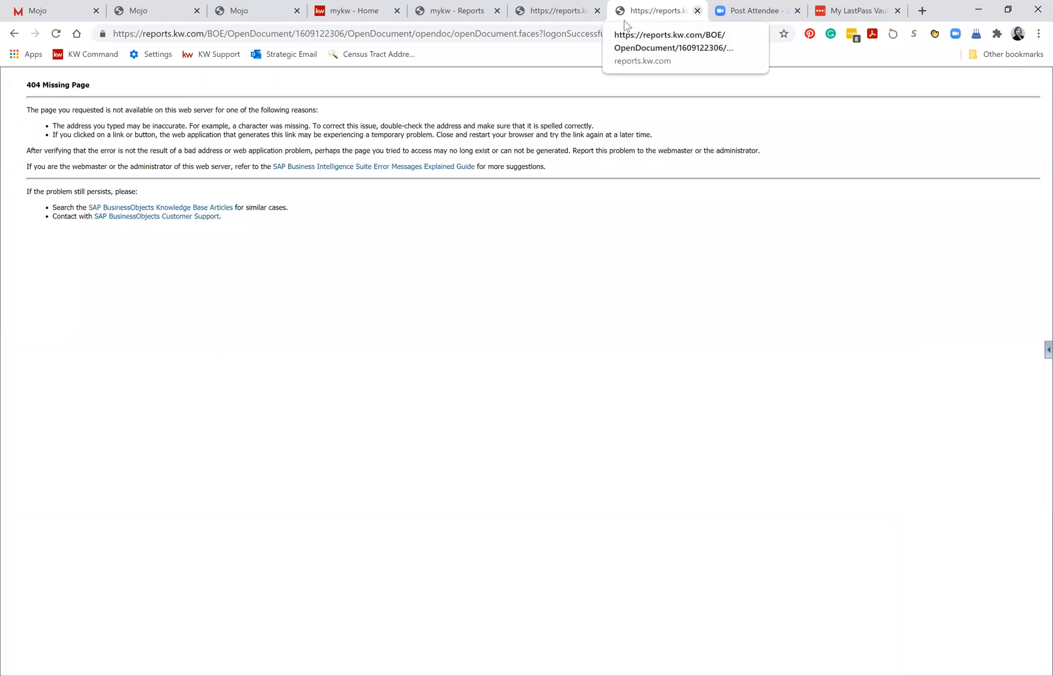
Close the two old report pages, the Zoom page and the LastPass vault, returning to the KW Reports page.
{"action": "key", "text": "ctrl+w"}
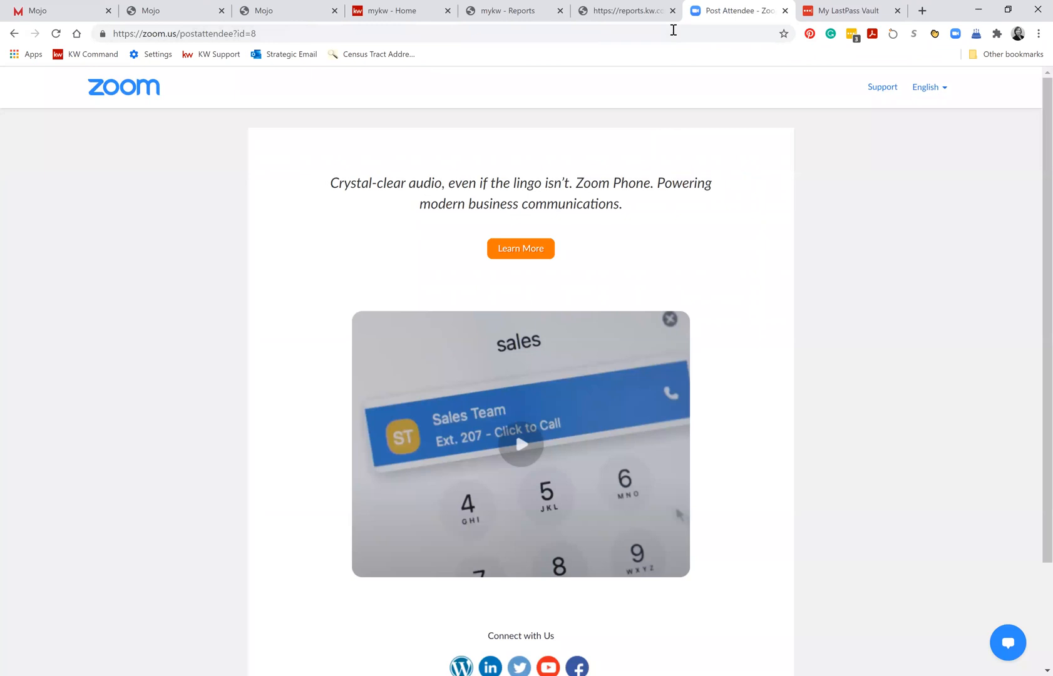
{"action": "key", "text": "ctrl+w"}
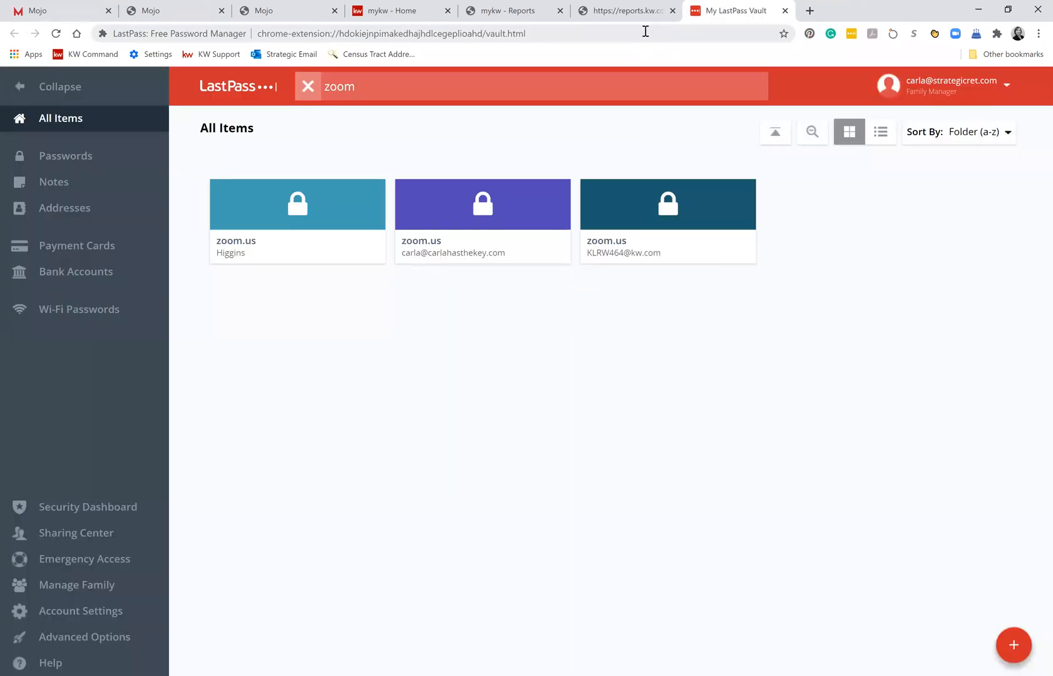
{"action": "left_click", "coordinate": [672, 11]}
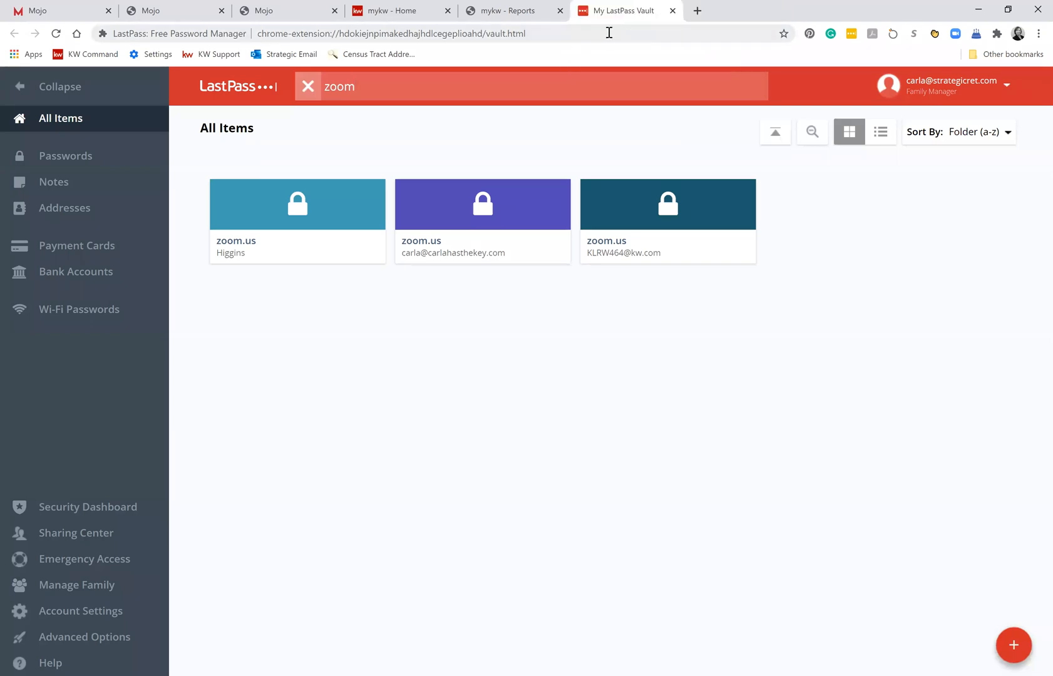
{"action": "left_click", "coordinate": [672, 10]}
Open the Sales Transaction Detail report from the Associate reports.
{"action": "left_click", "coordinate": [302, 127]}
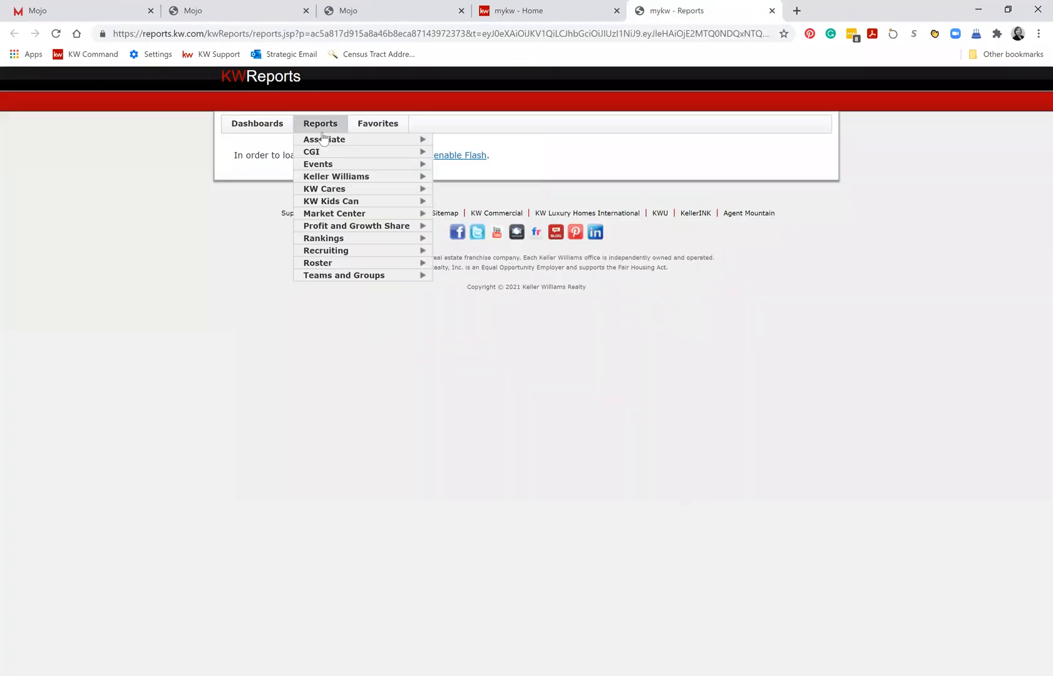
{"action": "mouse_move", "coordinate": [322, 144]}
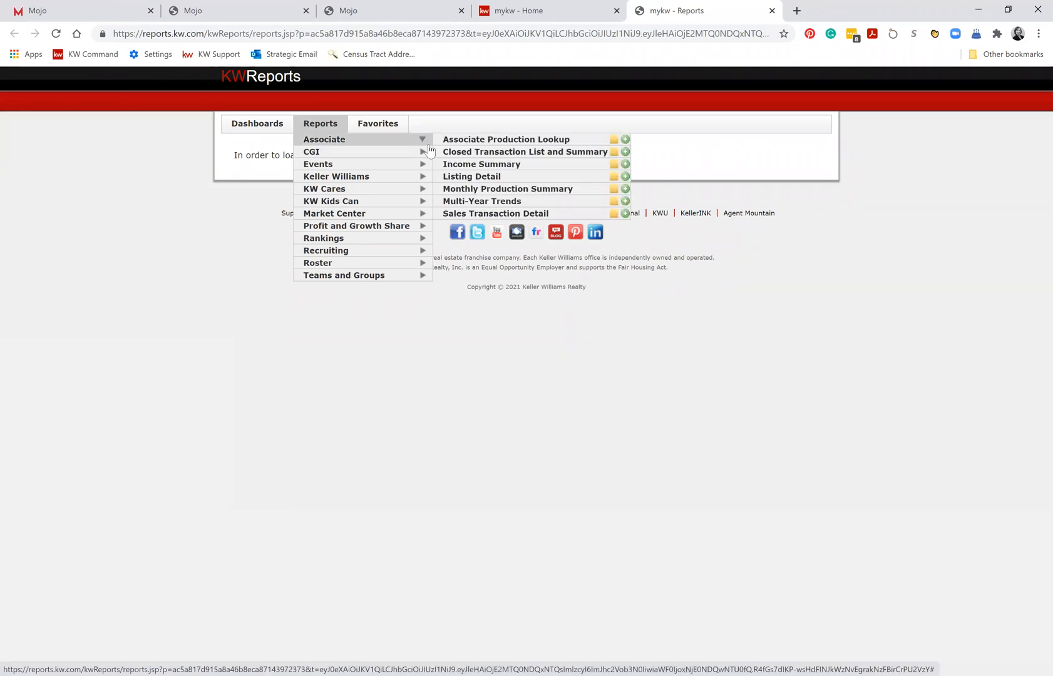
{"action": "left_click", "coordinate": [469, 216]}
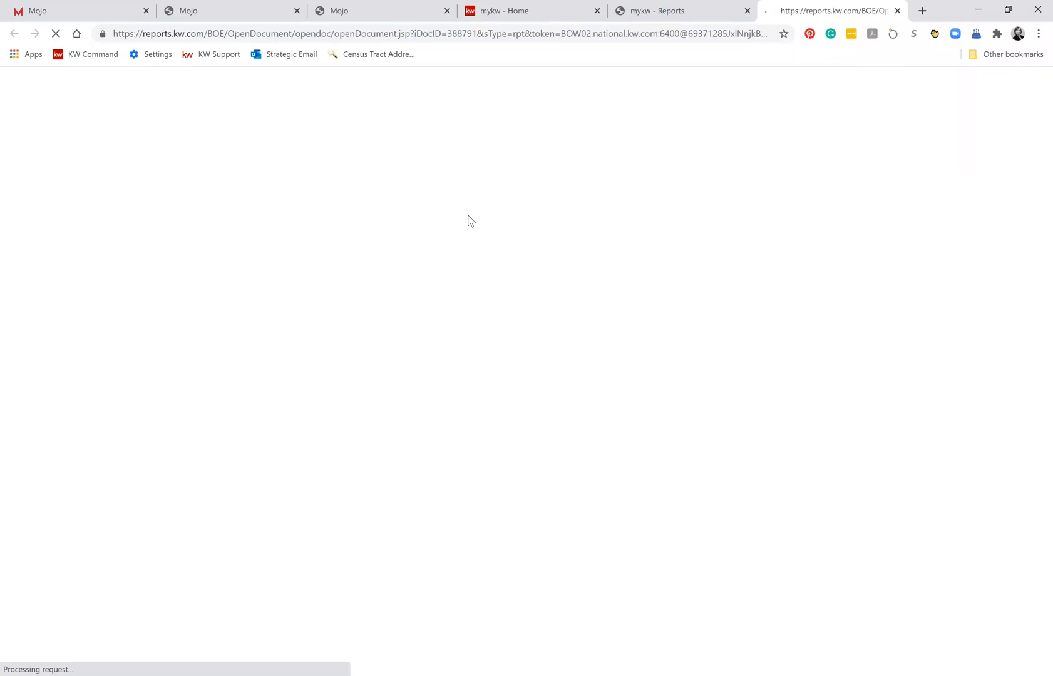
{"action": "left_click", "coordinate": [694, 19]}
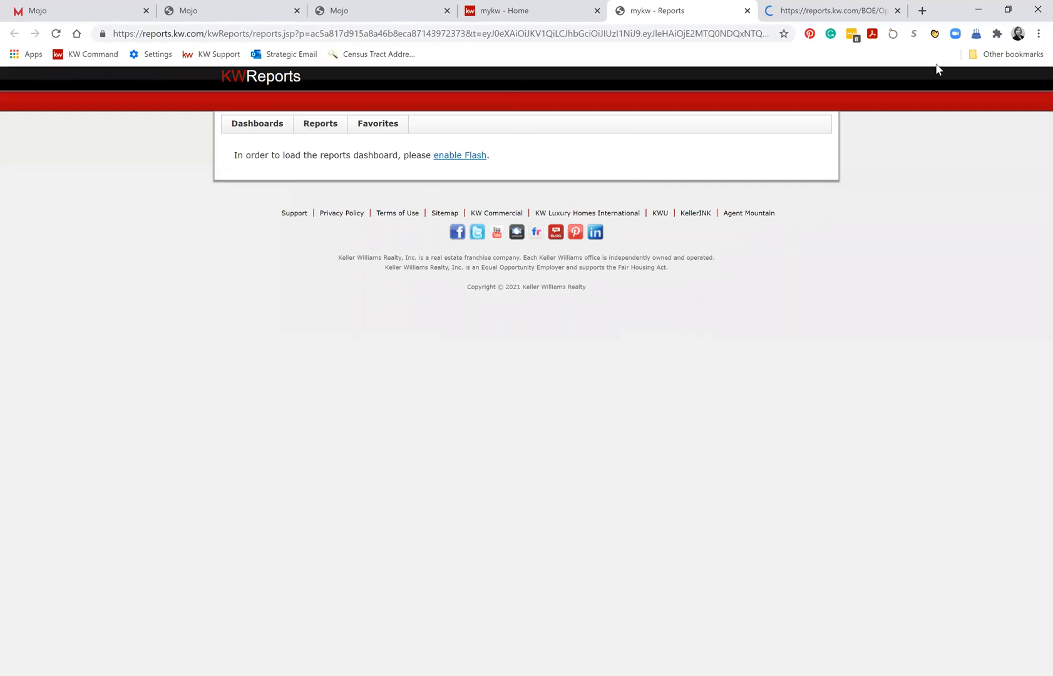
{"action": "left_click", "coordinate": [875, 11]}
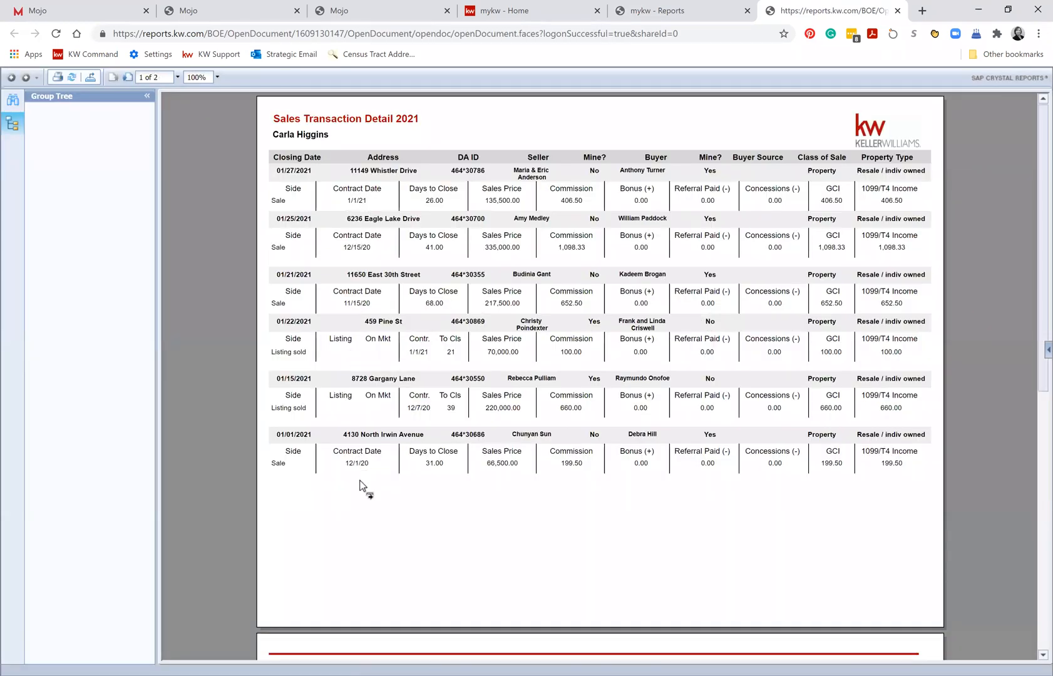
Review the transactions and the summary page of the Sales Transaction Detail report, and close the report.
{"action": "scroll", "coordinate": [383, 527], "scroll_direction": "down", "scroll_amount": 4}
{"action": "scroll", "coordinate": [382, 526], "scroll_direction": "up", "scroll_amount": 4}
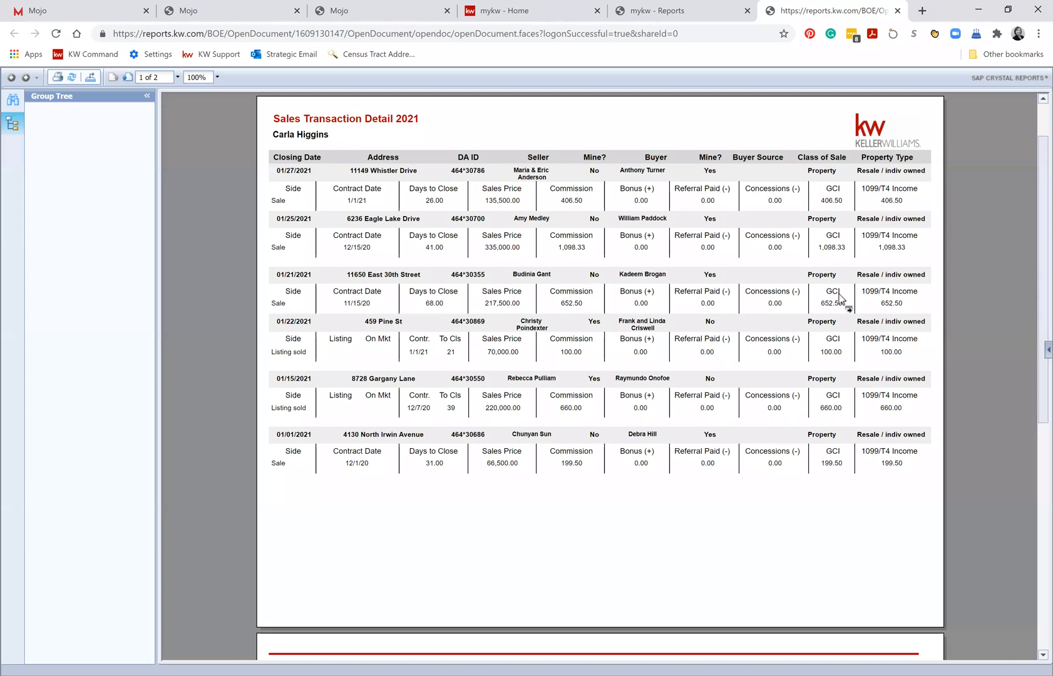
{"action": "scroll", "coordinate": [665, 505], "scroll_direction": "down", "scroll_amount": 7}
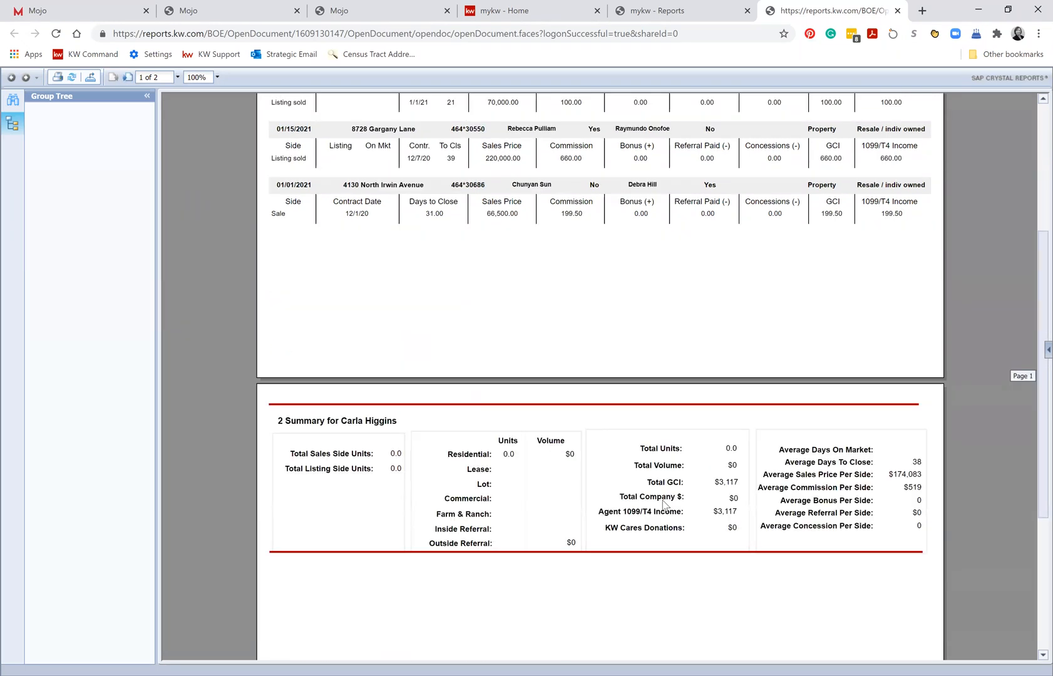
{"action": "scroll", "coordinate": [667, 506], "scroll_direction": "up", "scroll_amount": 7}
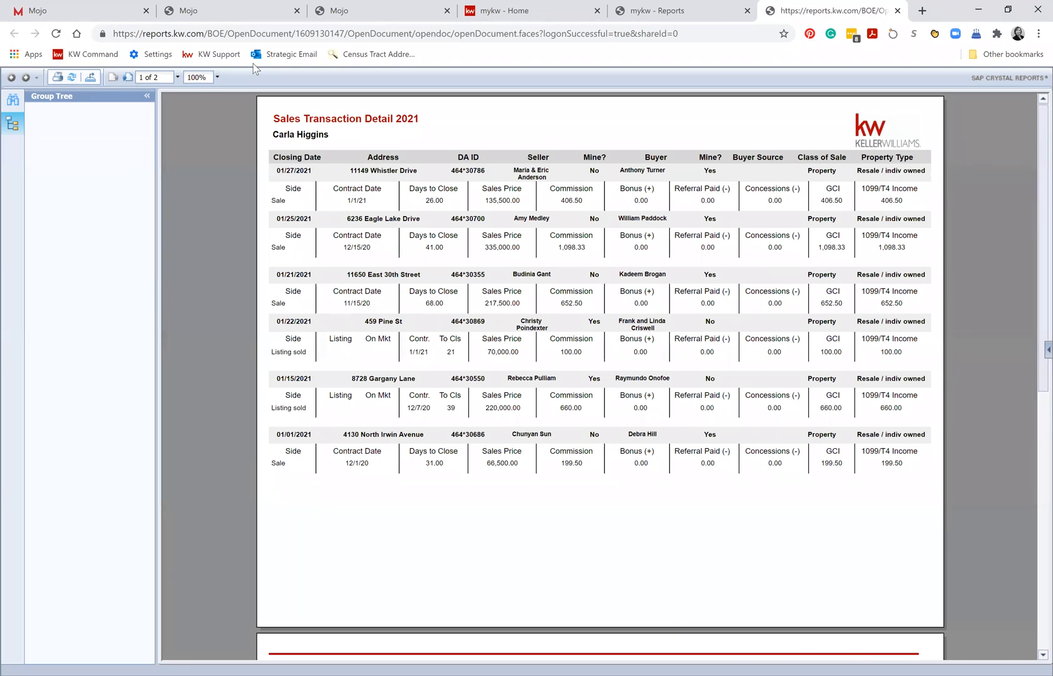
{"action": "left_click", "coordinate": [897, 10]}
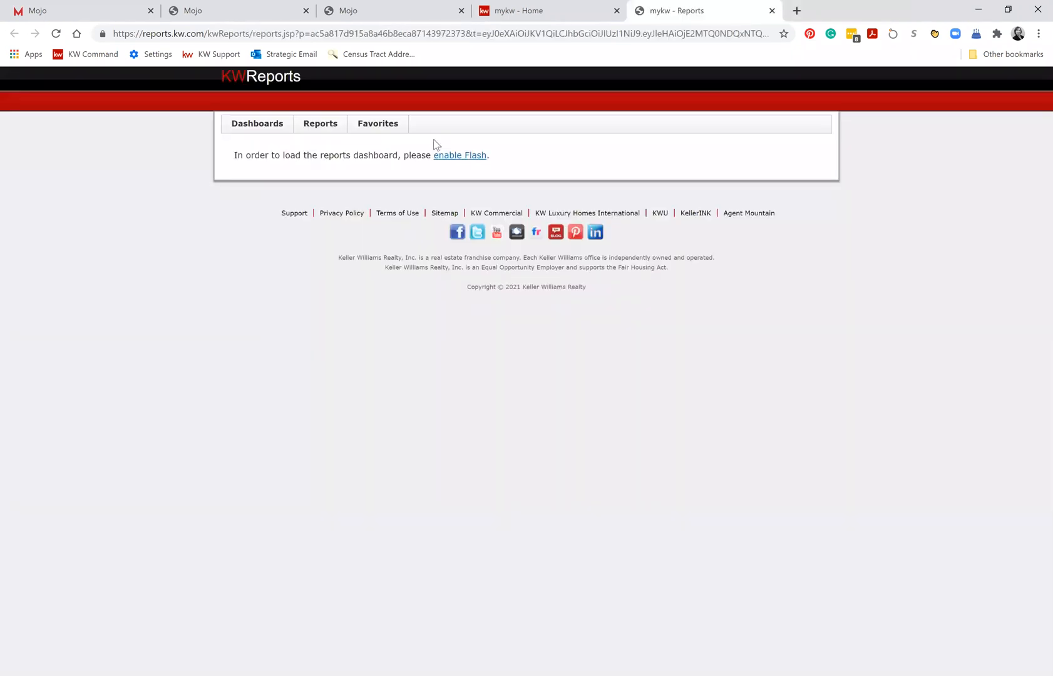
View the My Seven Level Downline report from the Profit and Growth Share reports, and close it.
{"action": "mouse_move", "coordinate": [325, 124]}
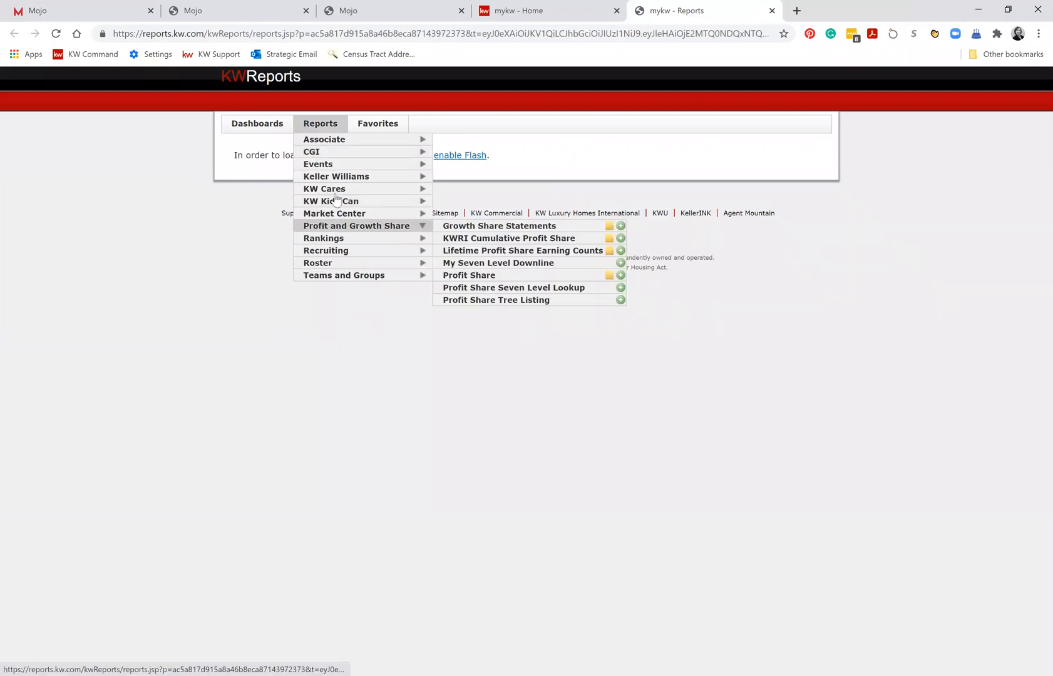
{"action": "mouse_move", "coordinate": [349, 255]}
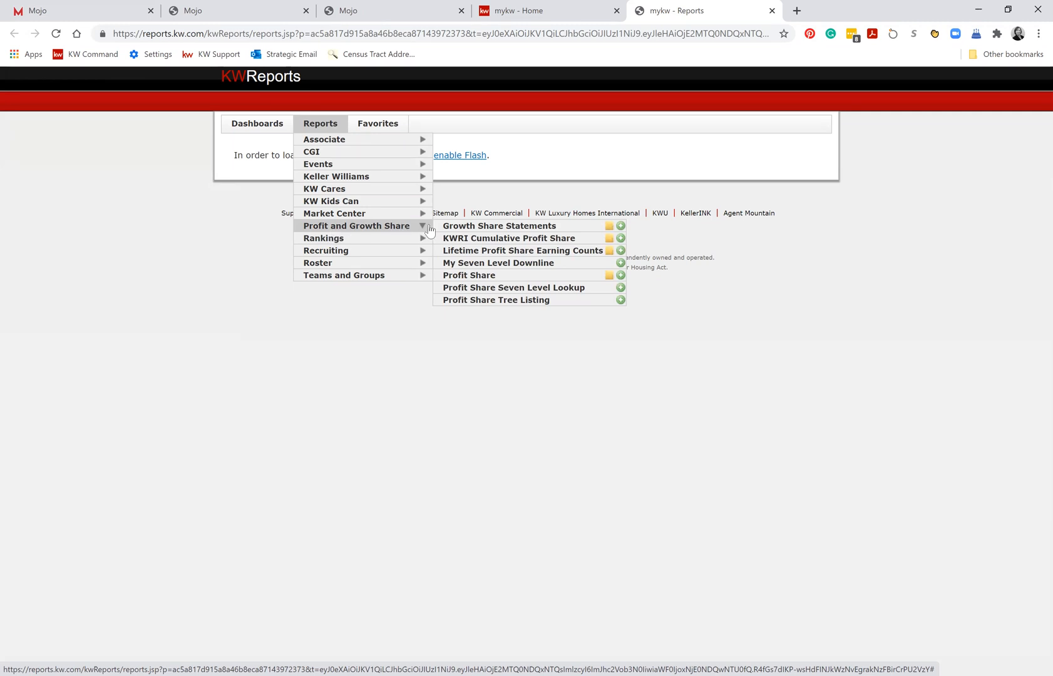
{"action": "left_click", "coordinate": [469, 264]}
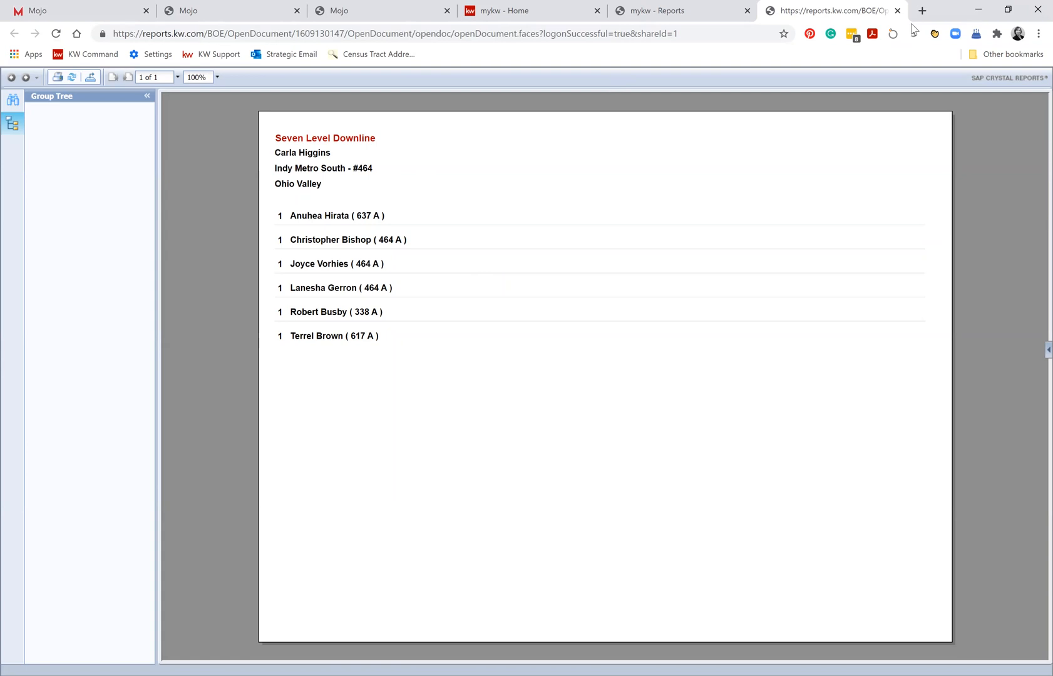
{"action": "left_click", "coordinate": [897, 10]}
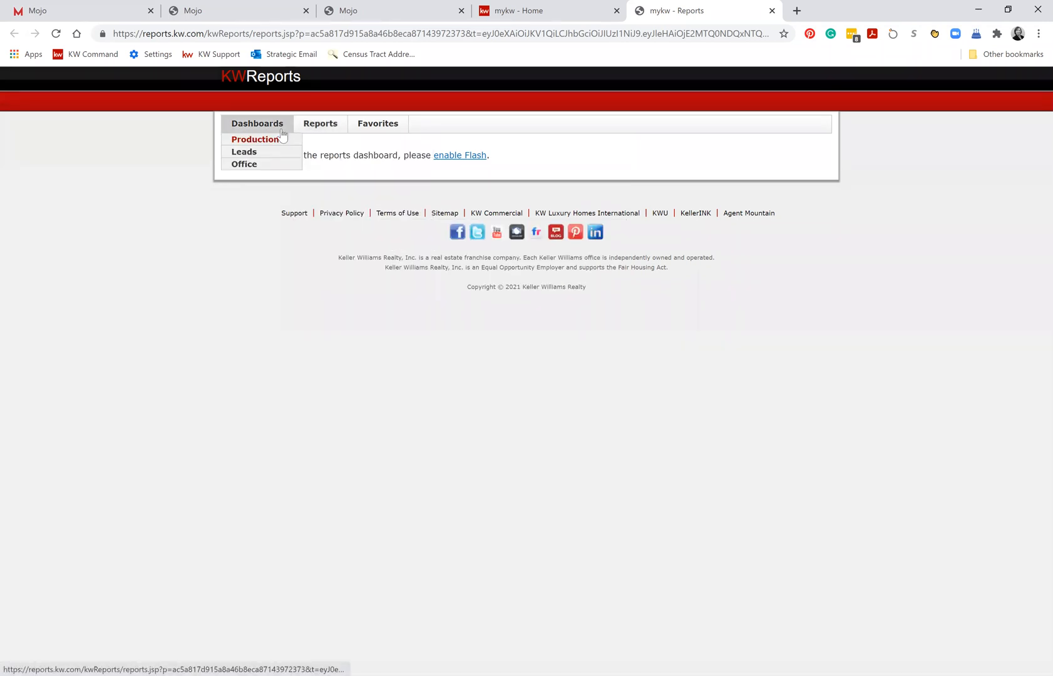
View the Lifetime Profit Share Earning Counts report from the Profit and Growth Share reports, and close it.
{"action": "mouse_move", "coordinate": [360, 123]}
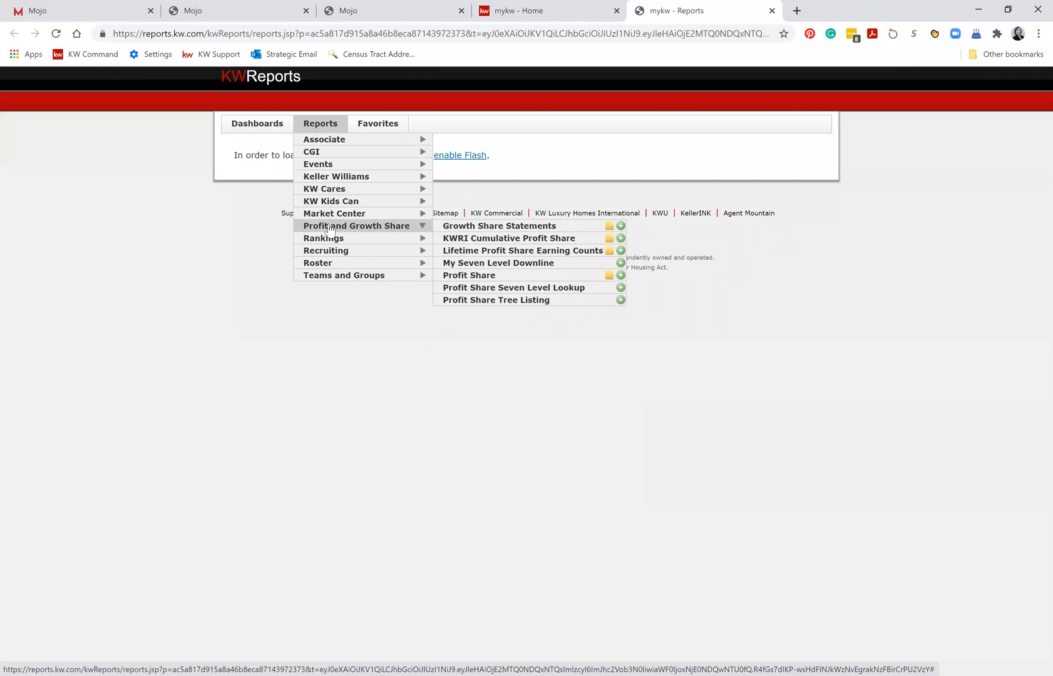
{"action": "left_click", "coordinate": [479, 251]}
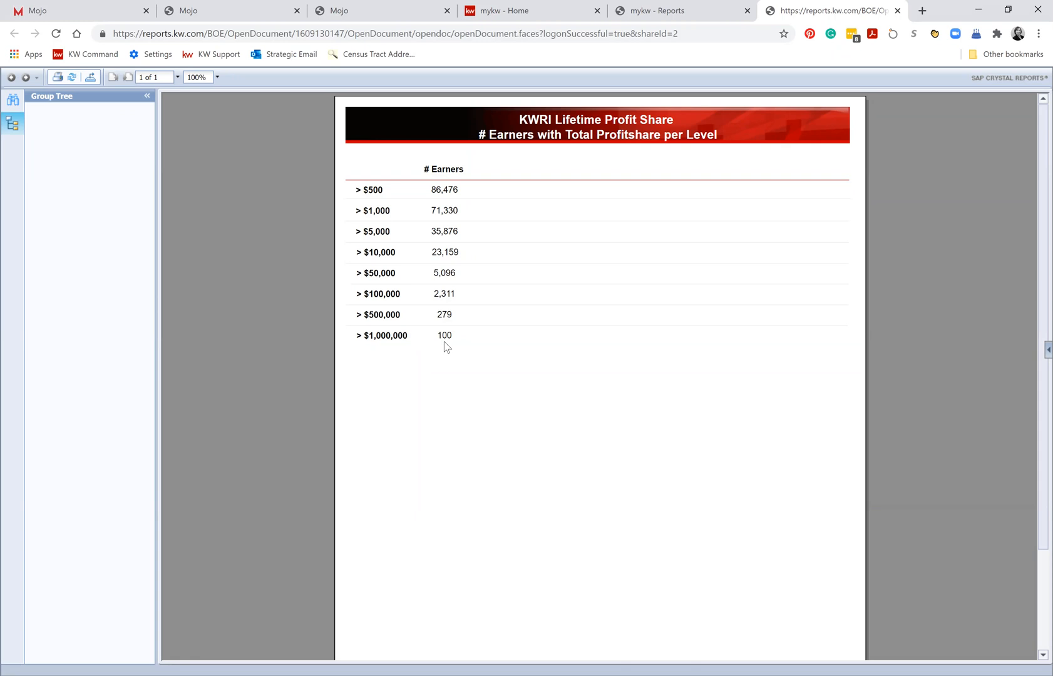
{"action": "scroll", "coordinate": [656, 452], "scroll_direction": "down", "scroll_amount": 2}
{"action": "scroll", "coordinate": [657, 452], "scroll_direction": "up", "scroll_amount": 2}
{"action": "left_click", "coordinate": [897, 11]}
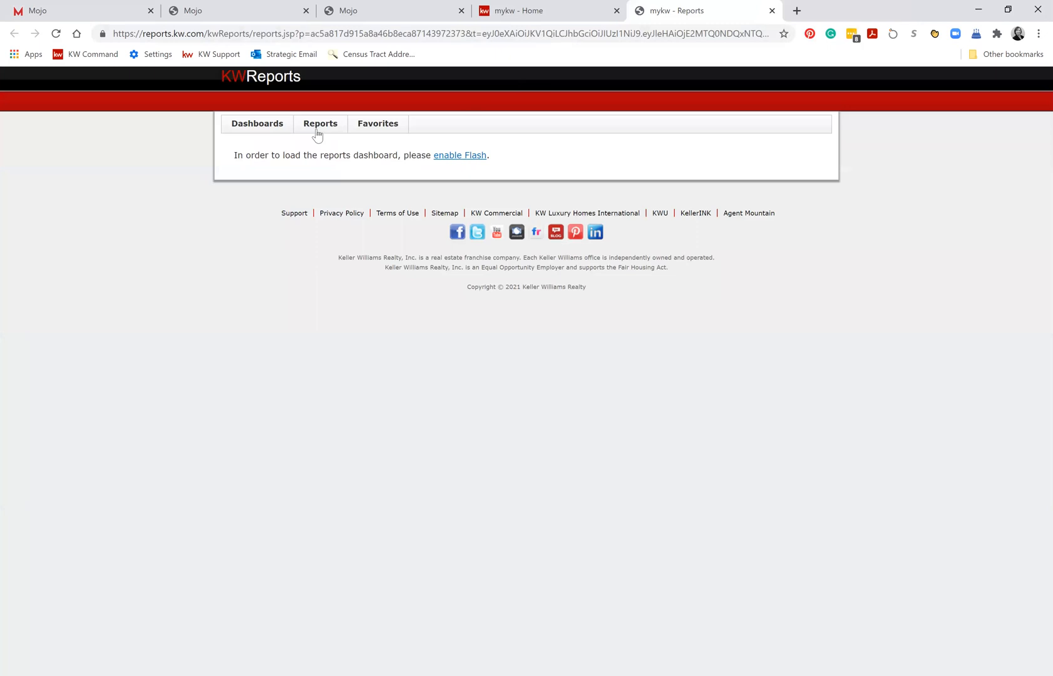
{"action": "mouse_move", "coordinate": [318, 133]}
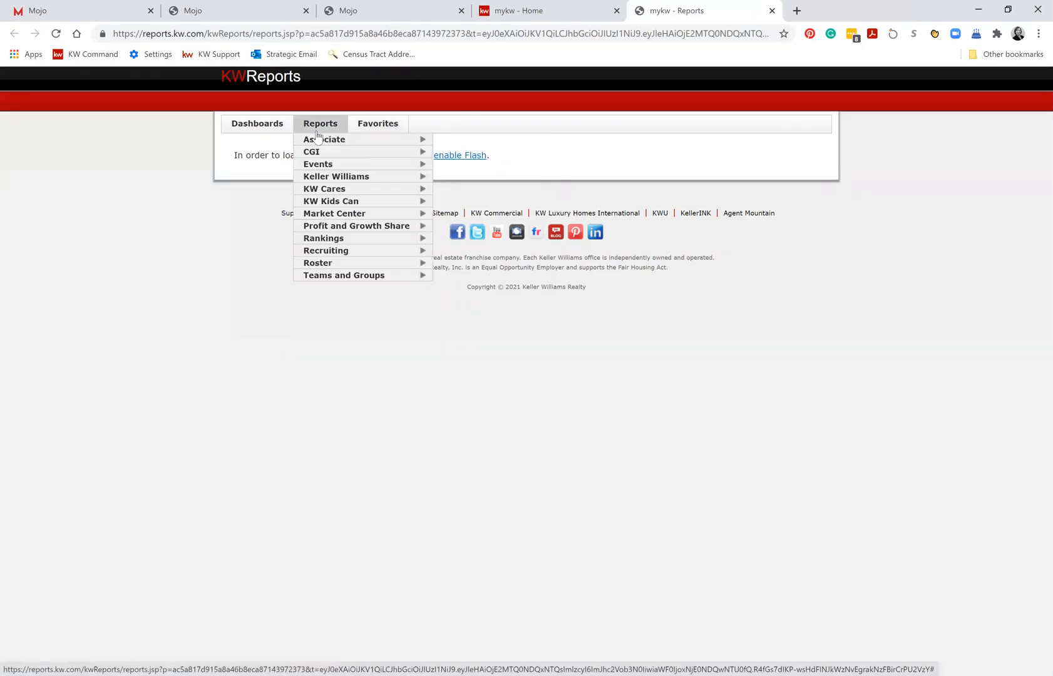
{"action": "left_click", "coordinate": [319, 139]}
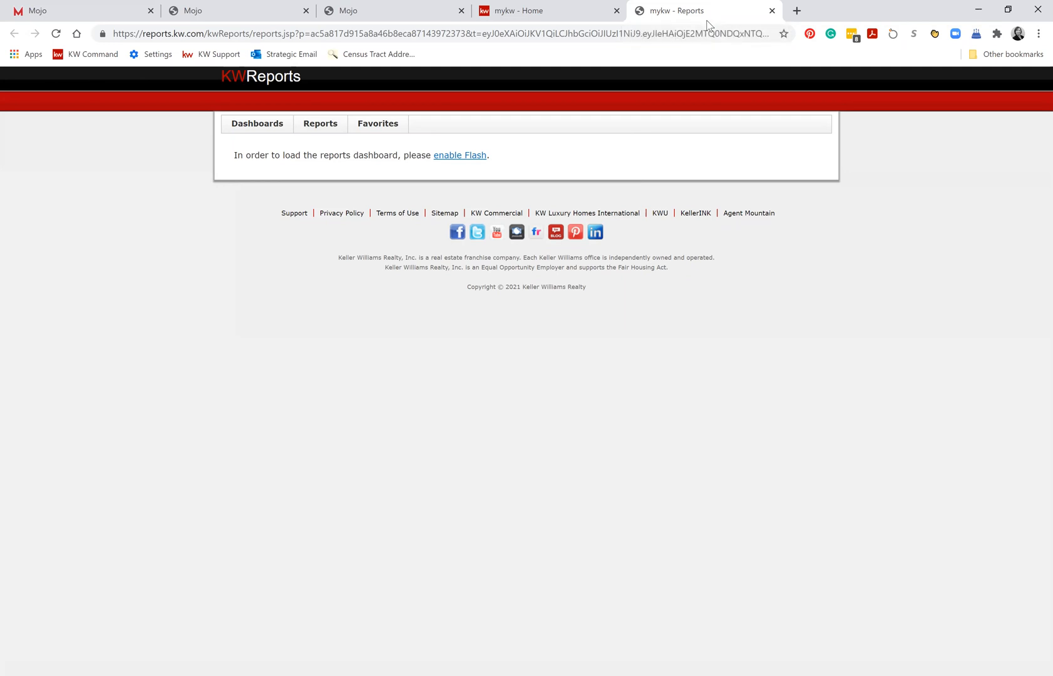
{"action": "mouse_move", "coordinate": [322, 127]}
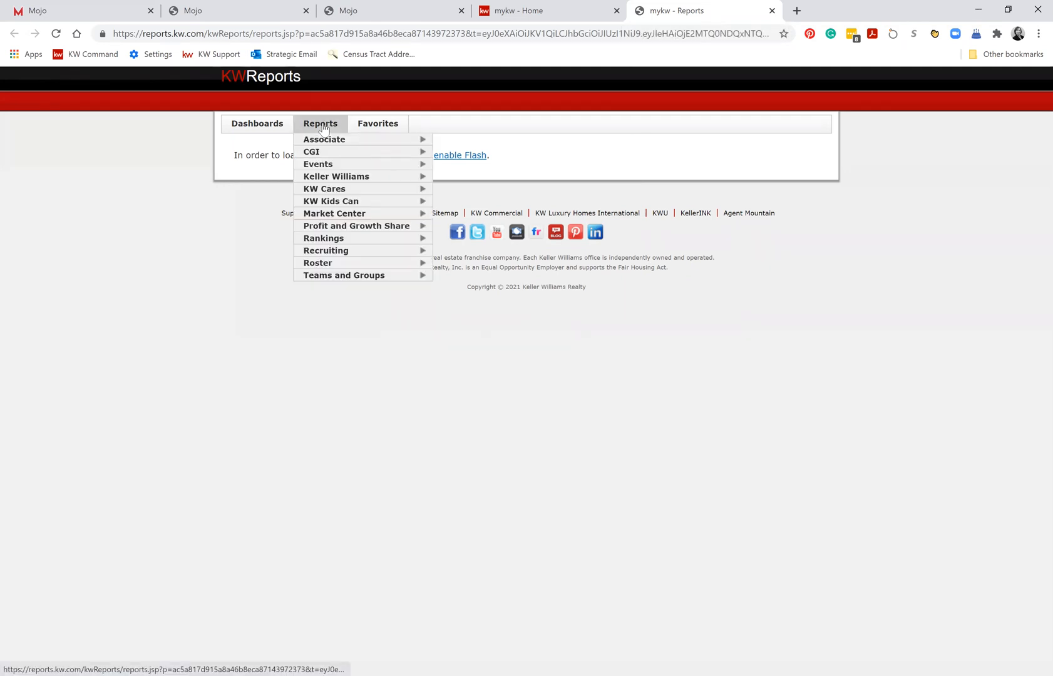
{"action": "mouse_move", "coordinate": [326, 178]}
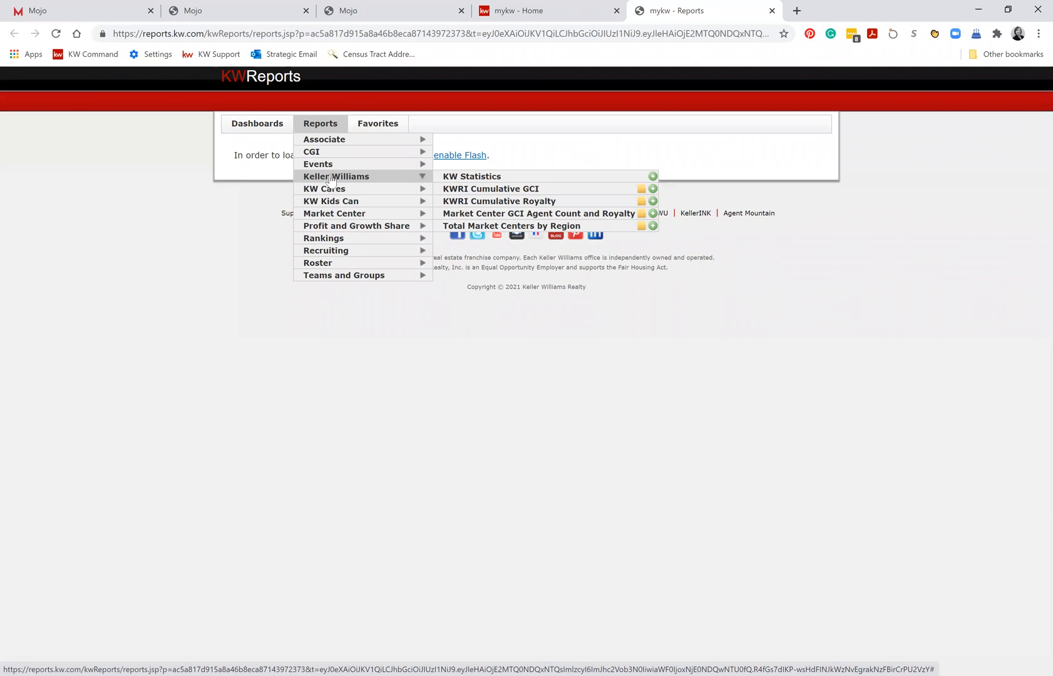
{"action": "mouse_move", "coordinate": [335, 155]}
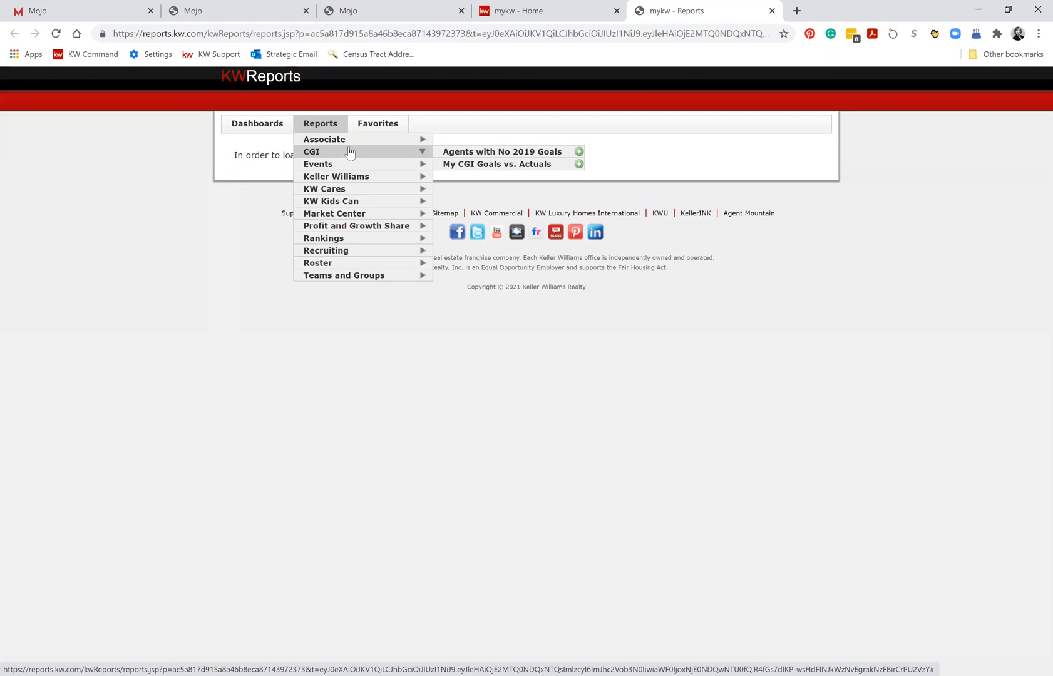
{"action": "left_click", "coordinate": [351, 145]}
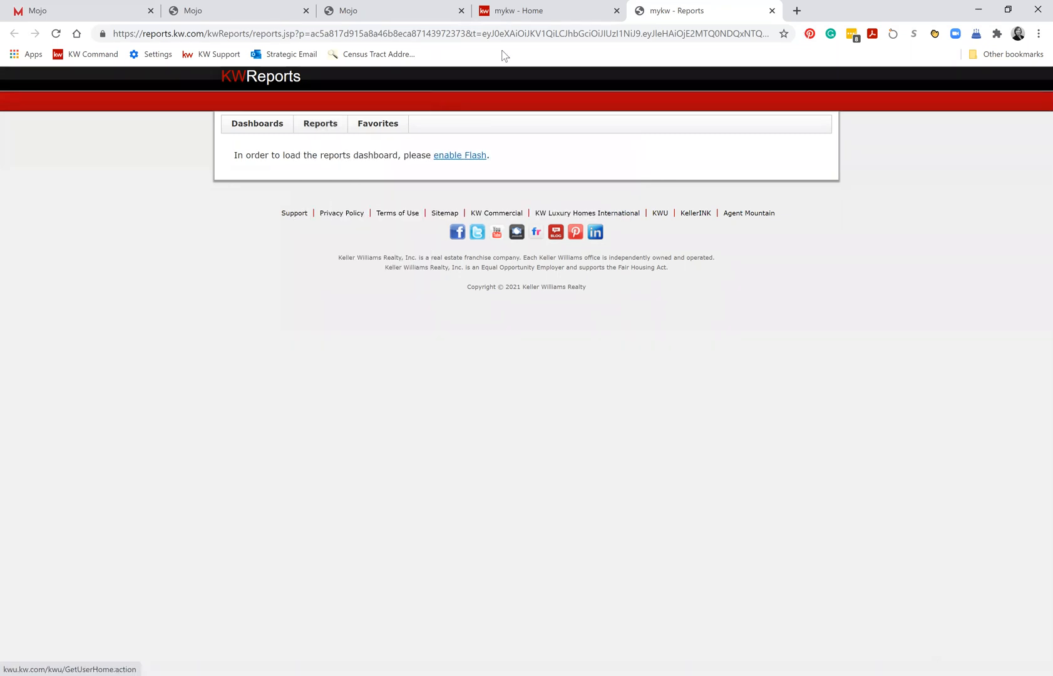
{"action": "mouse_move", "coordinate": [320, 125]}
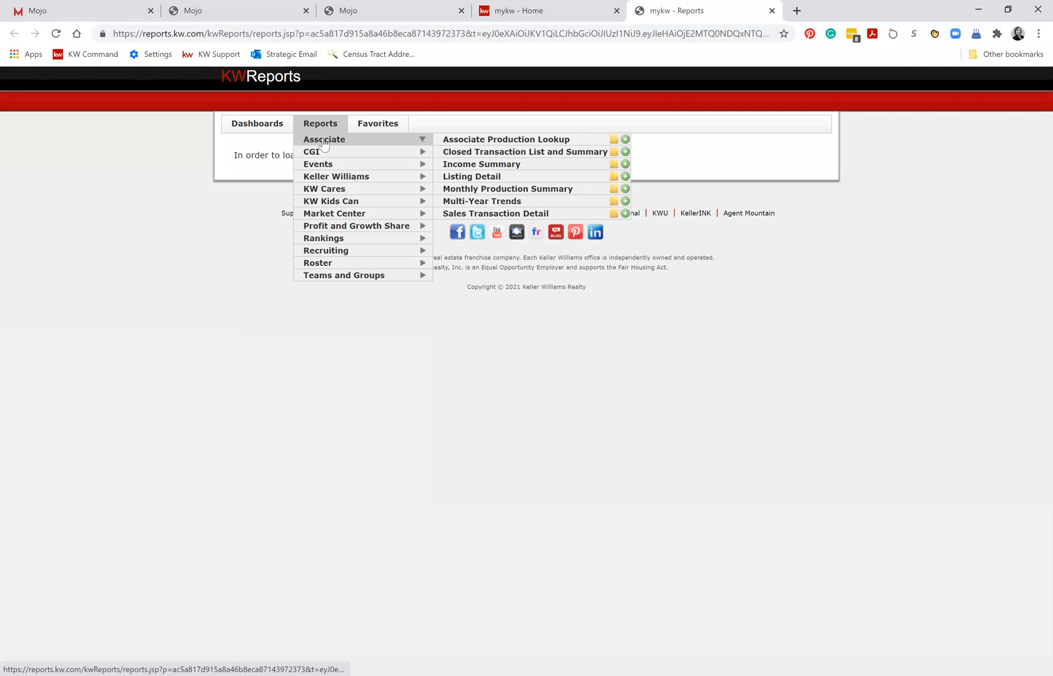